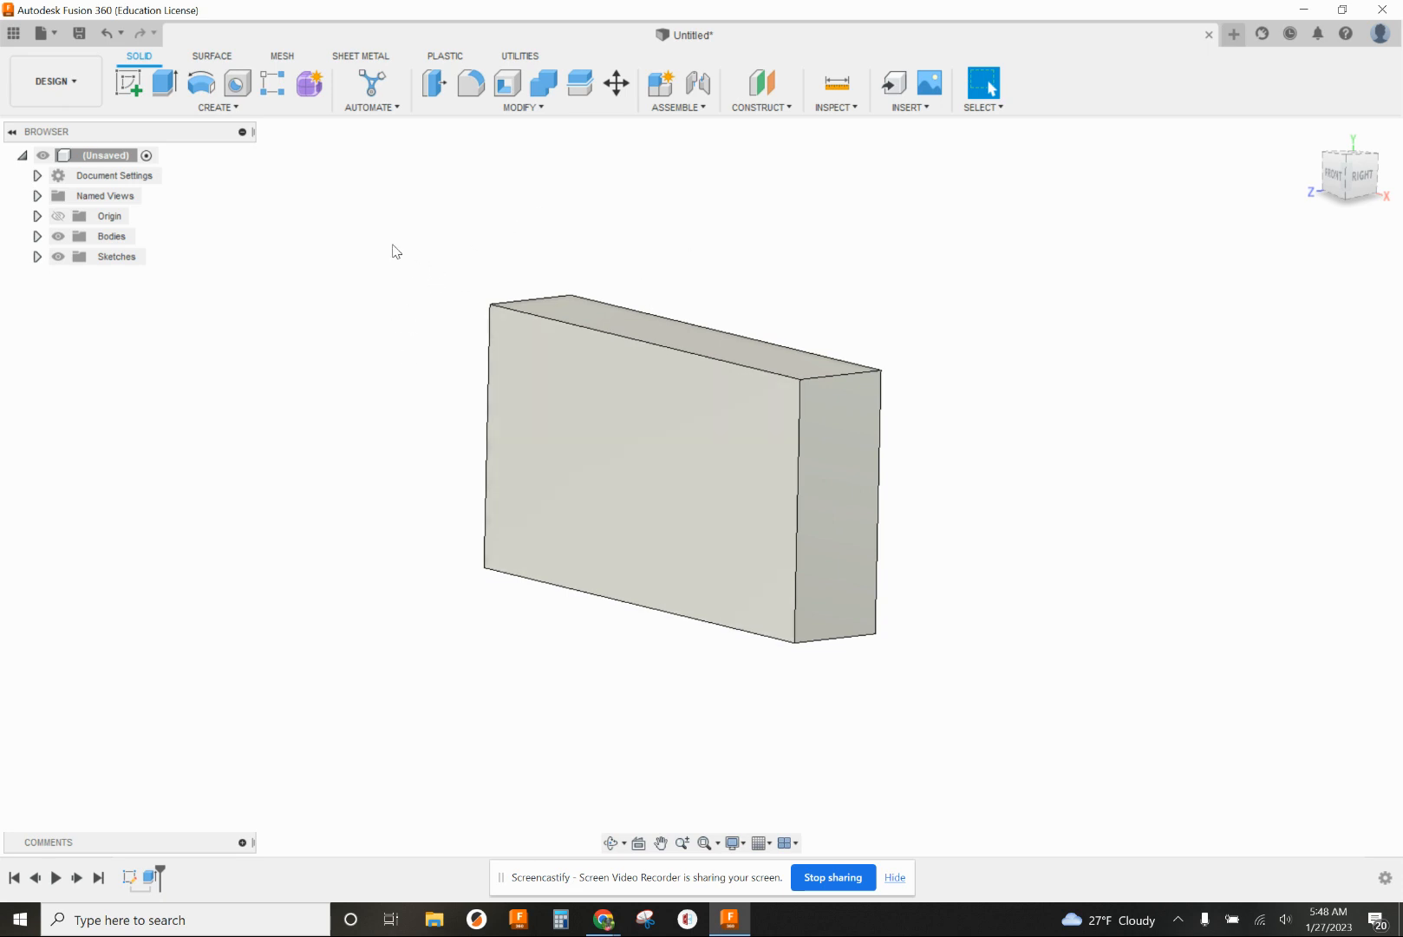
Start a sketch on the block's large front face and draw a horizontal construction line across its upper part
click(131, 86)
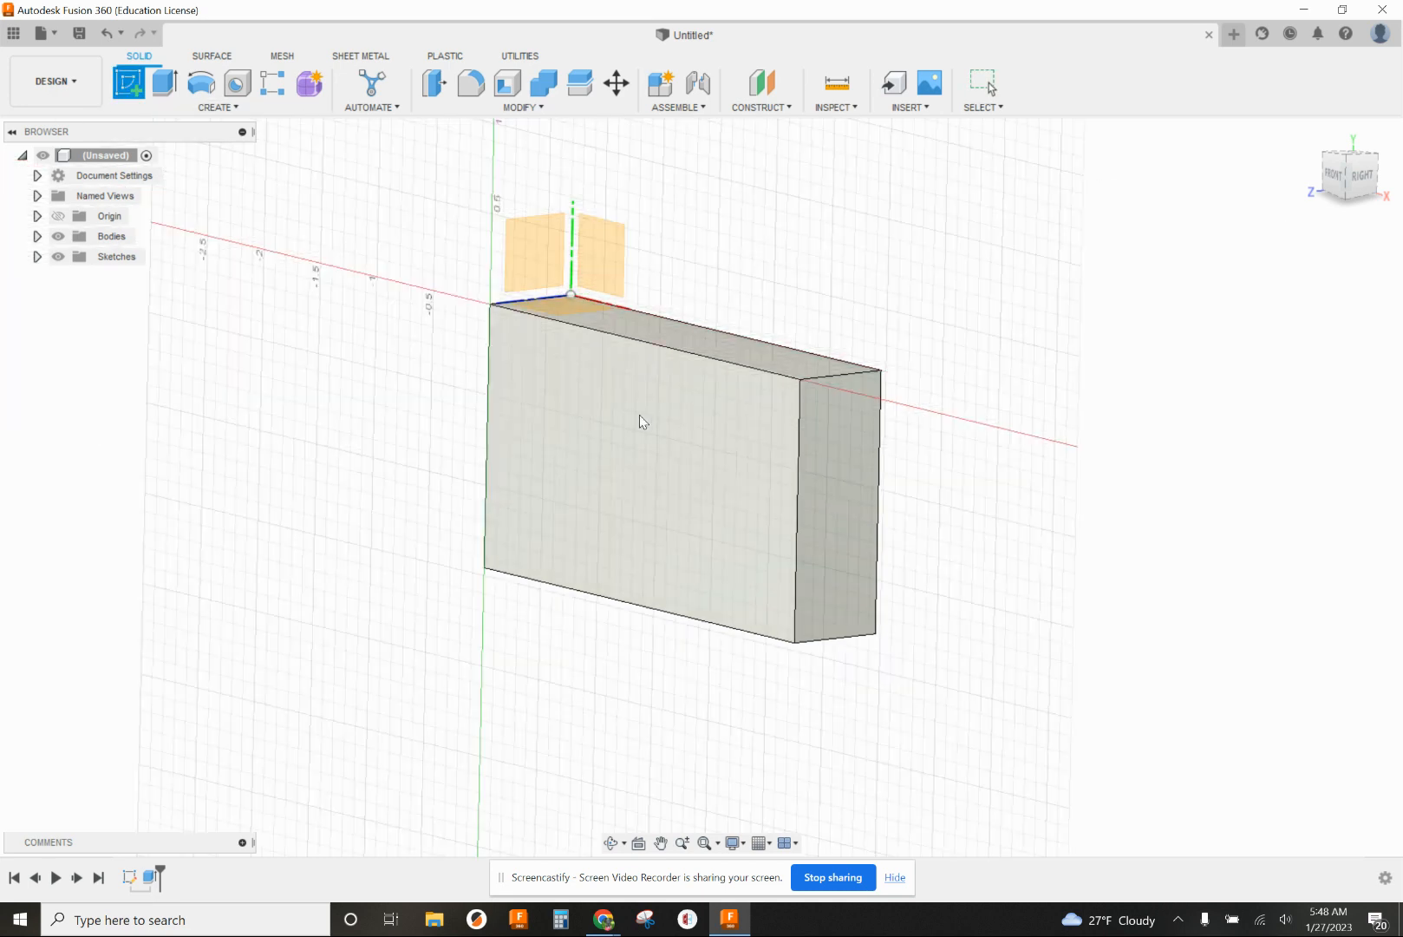
click(639, 414)
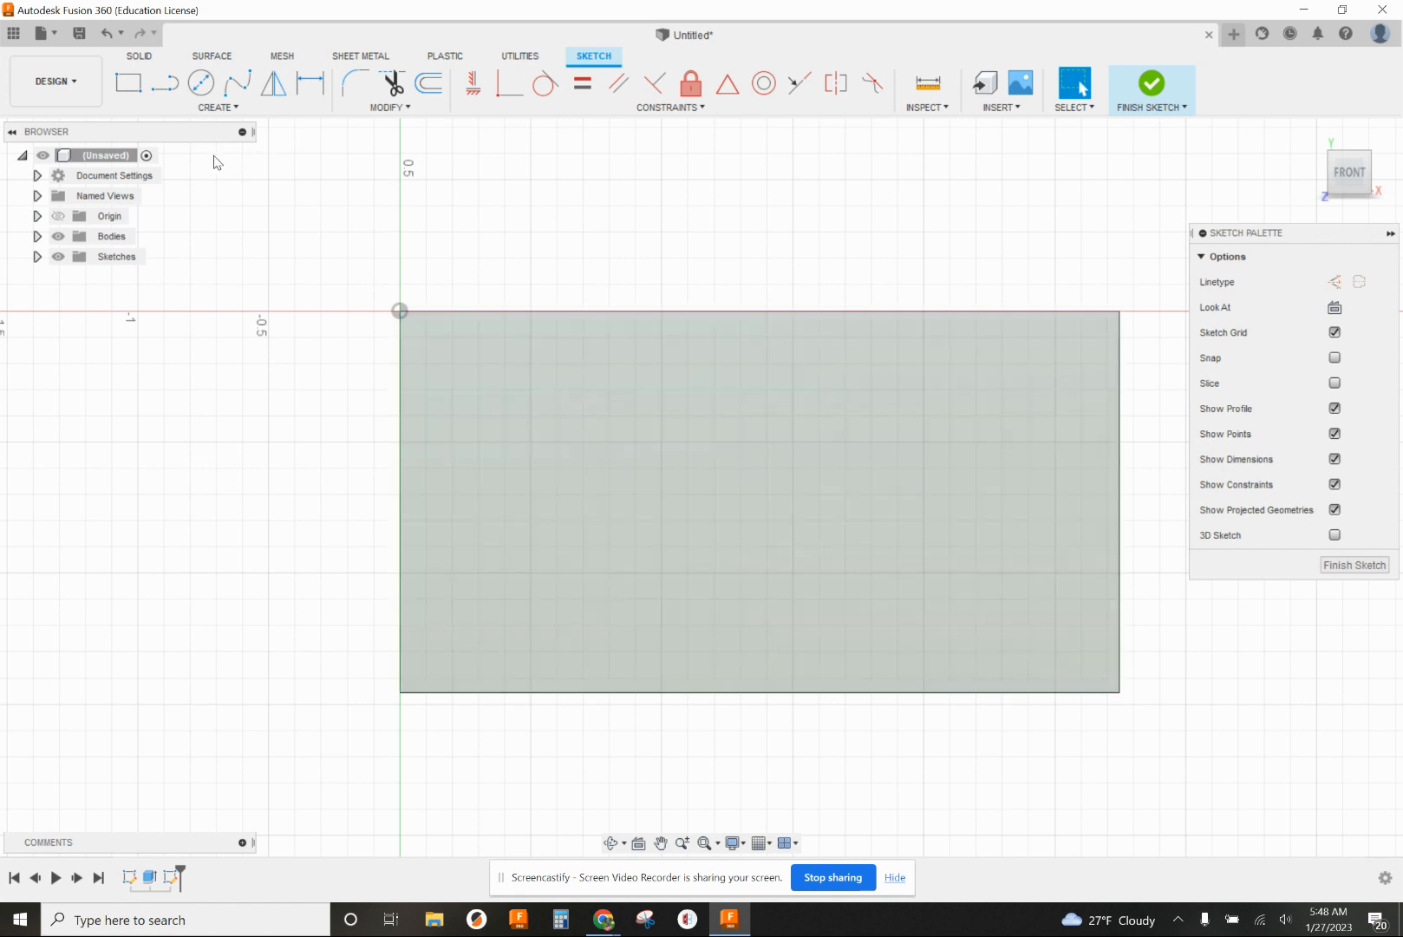
click(168, 94)
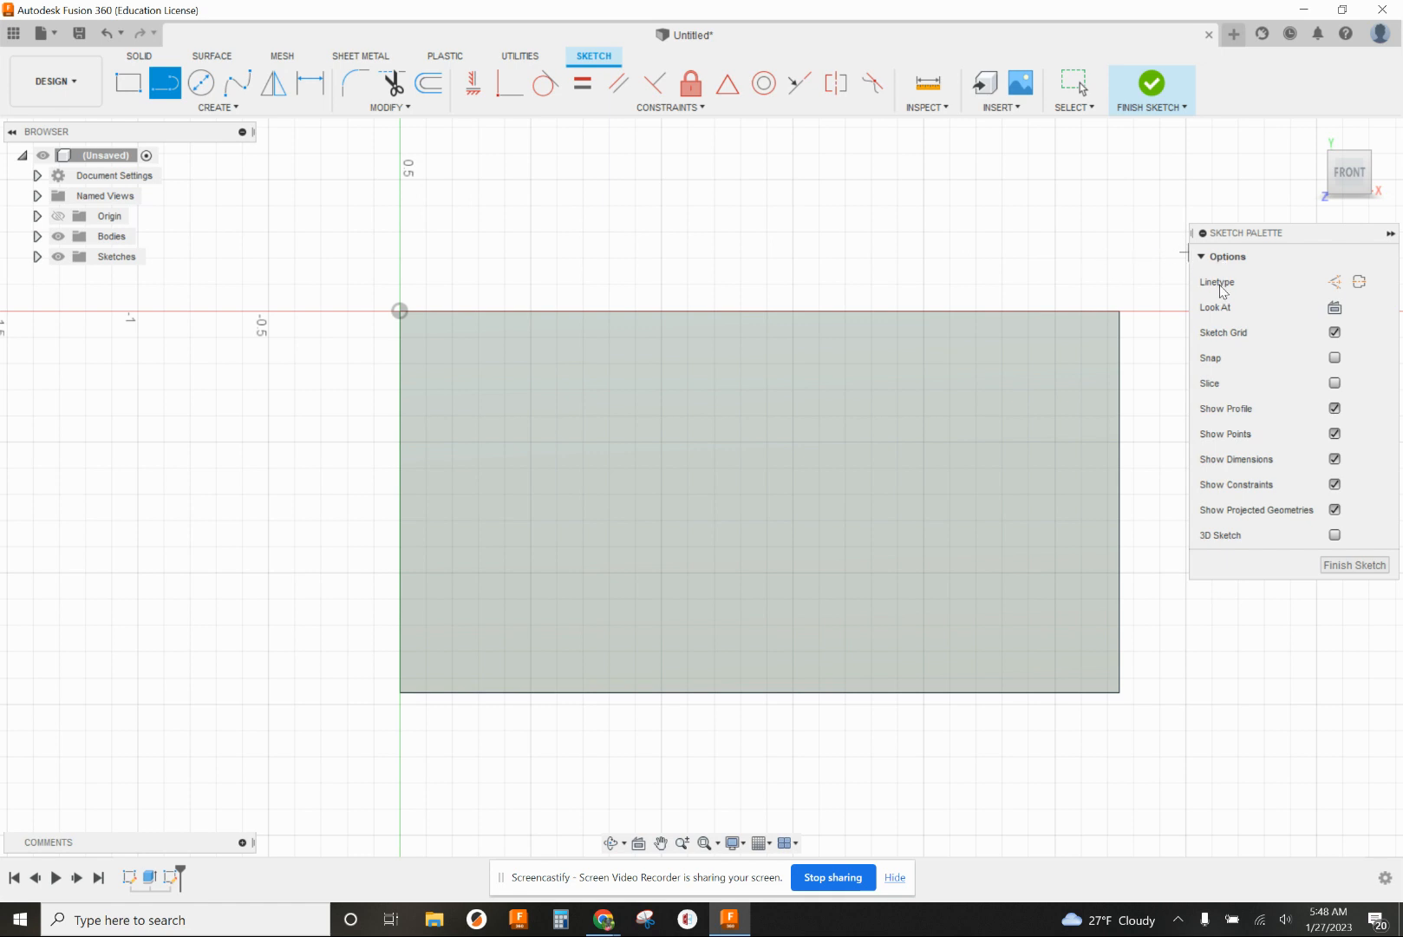
click(1335, 282)
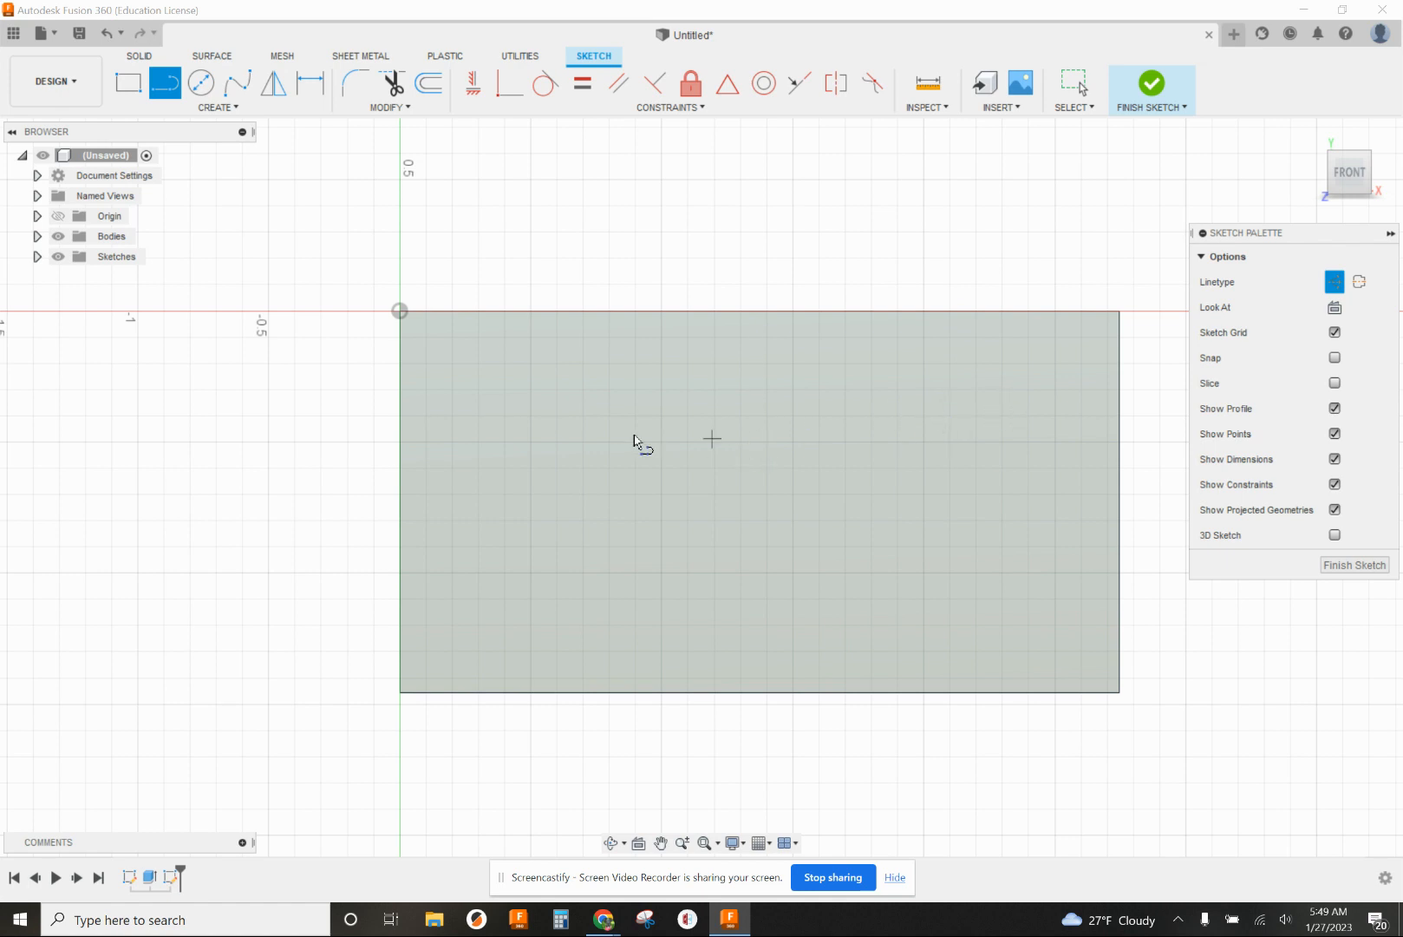
click(476, 427)
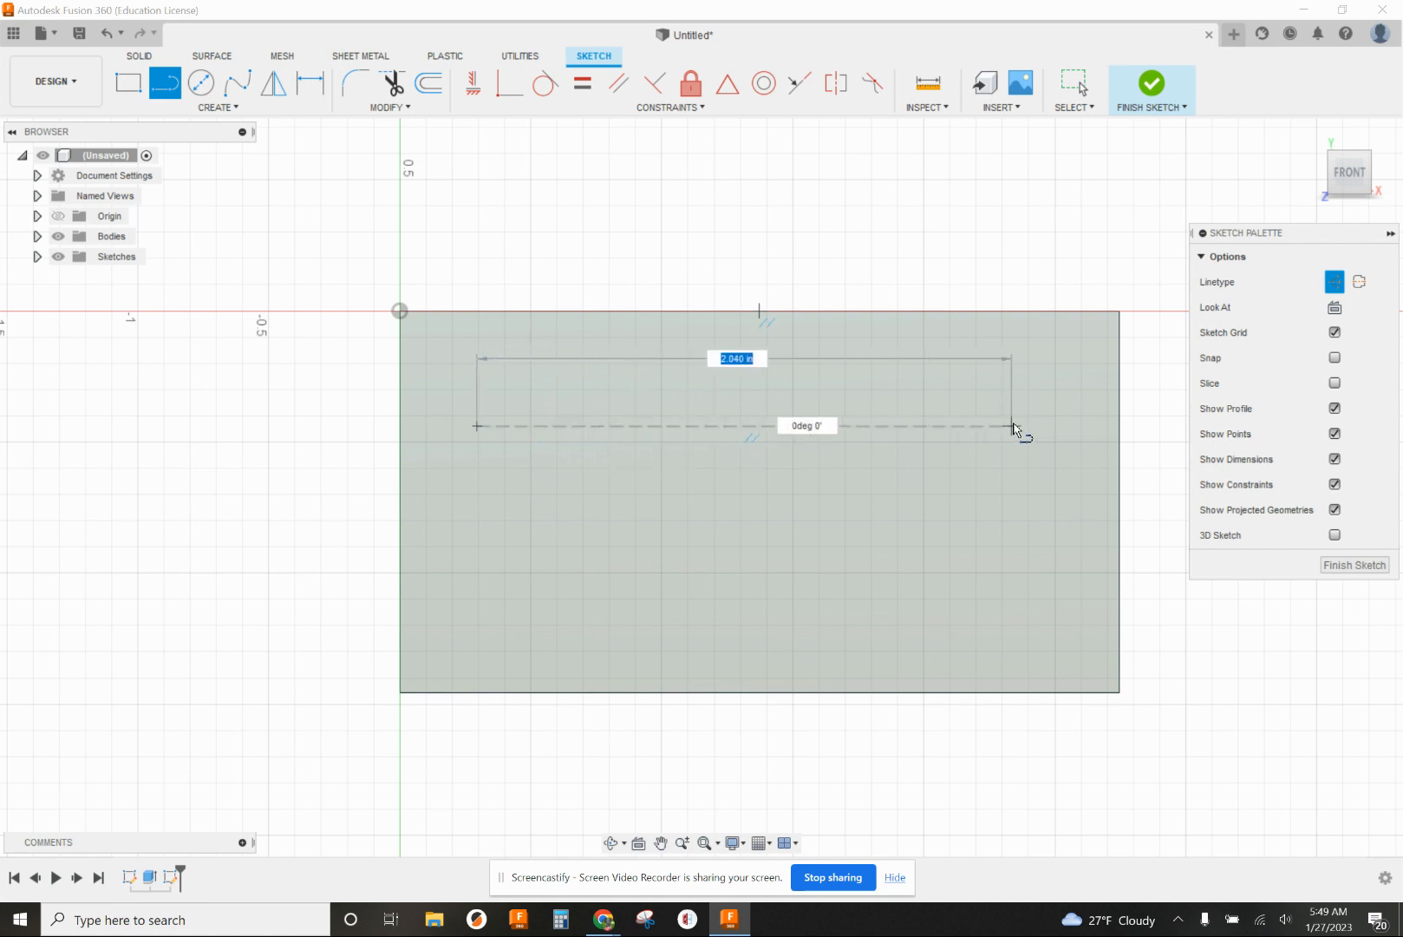
click(1045, 426)
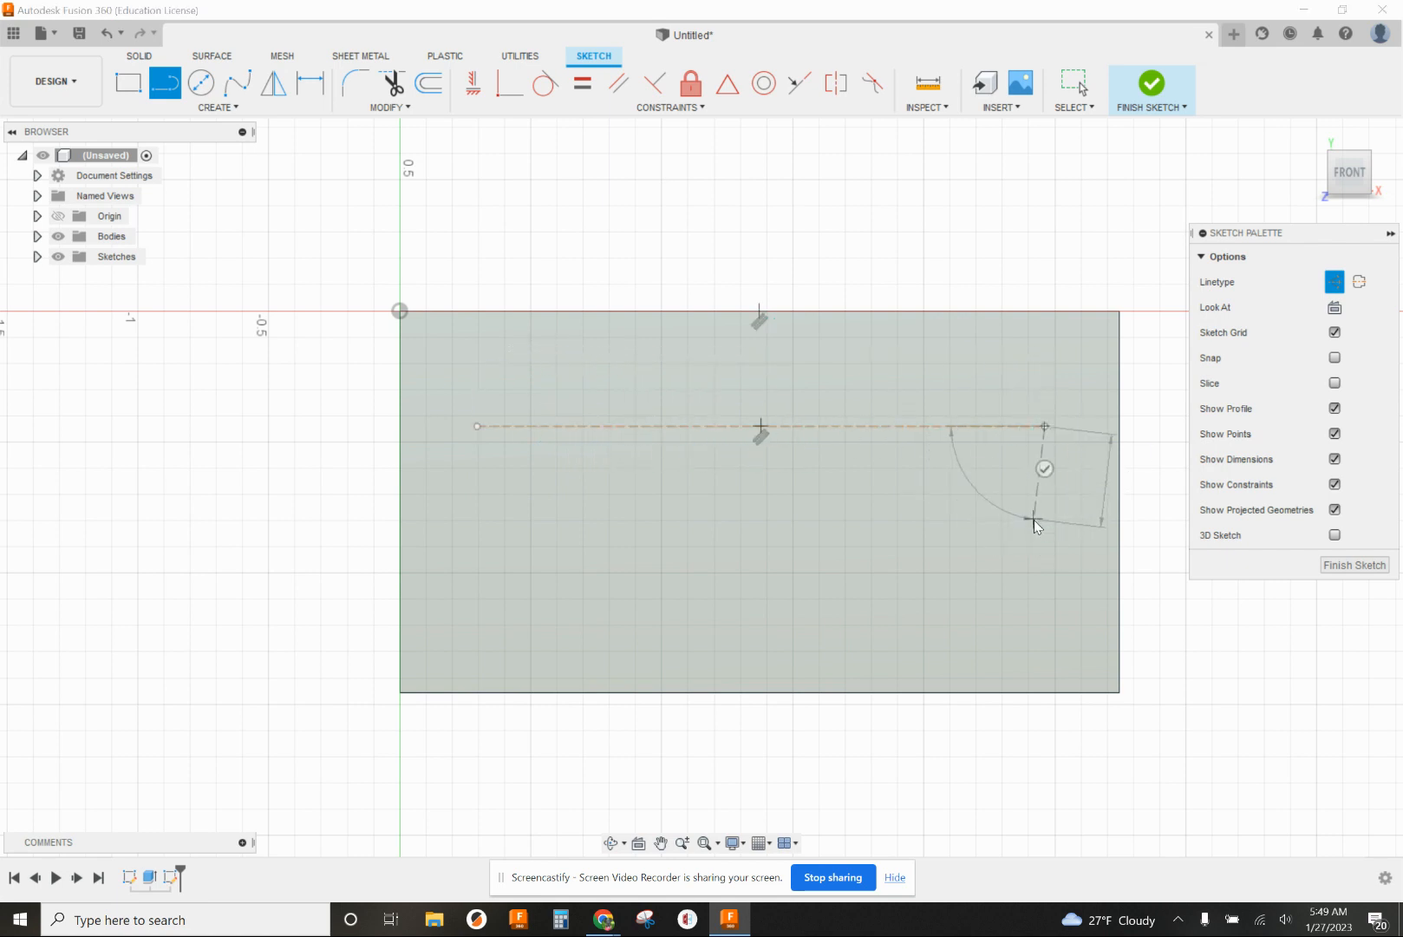
key(Escape)
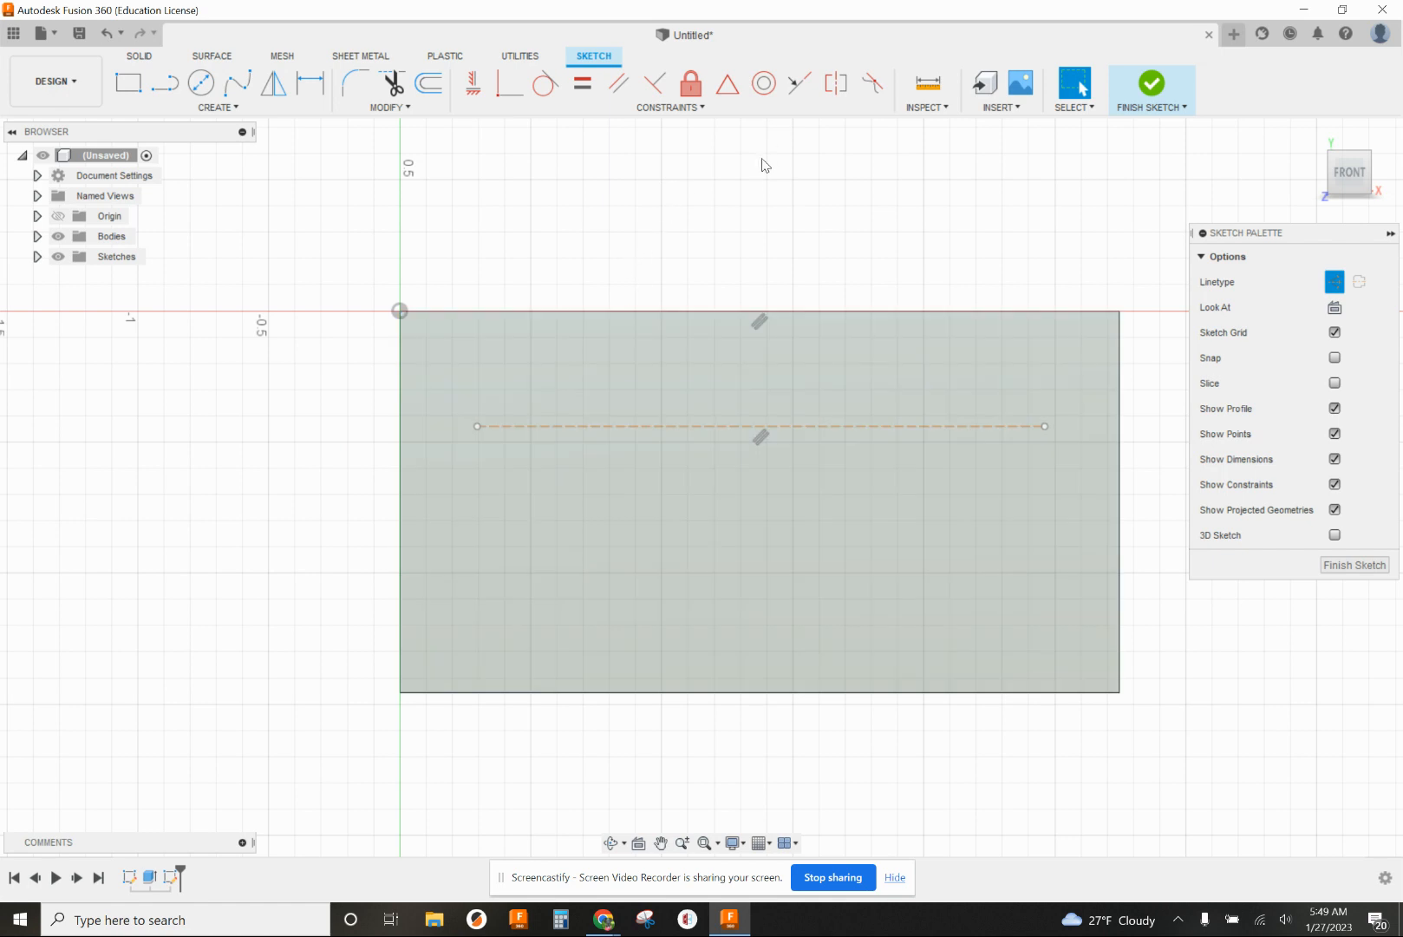
Dimension the construction line 0.5 in below the block's top edge
key(d)
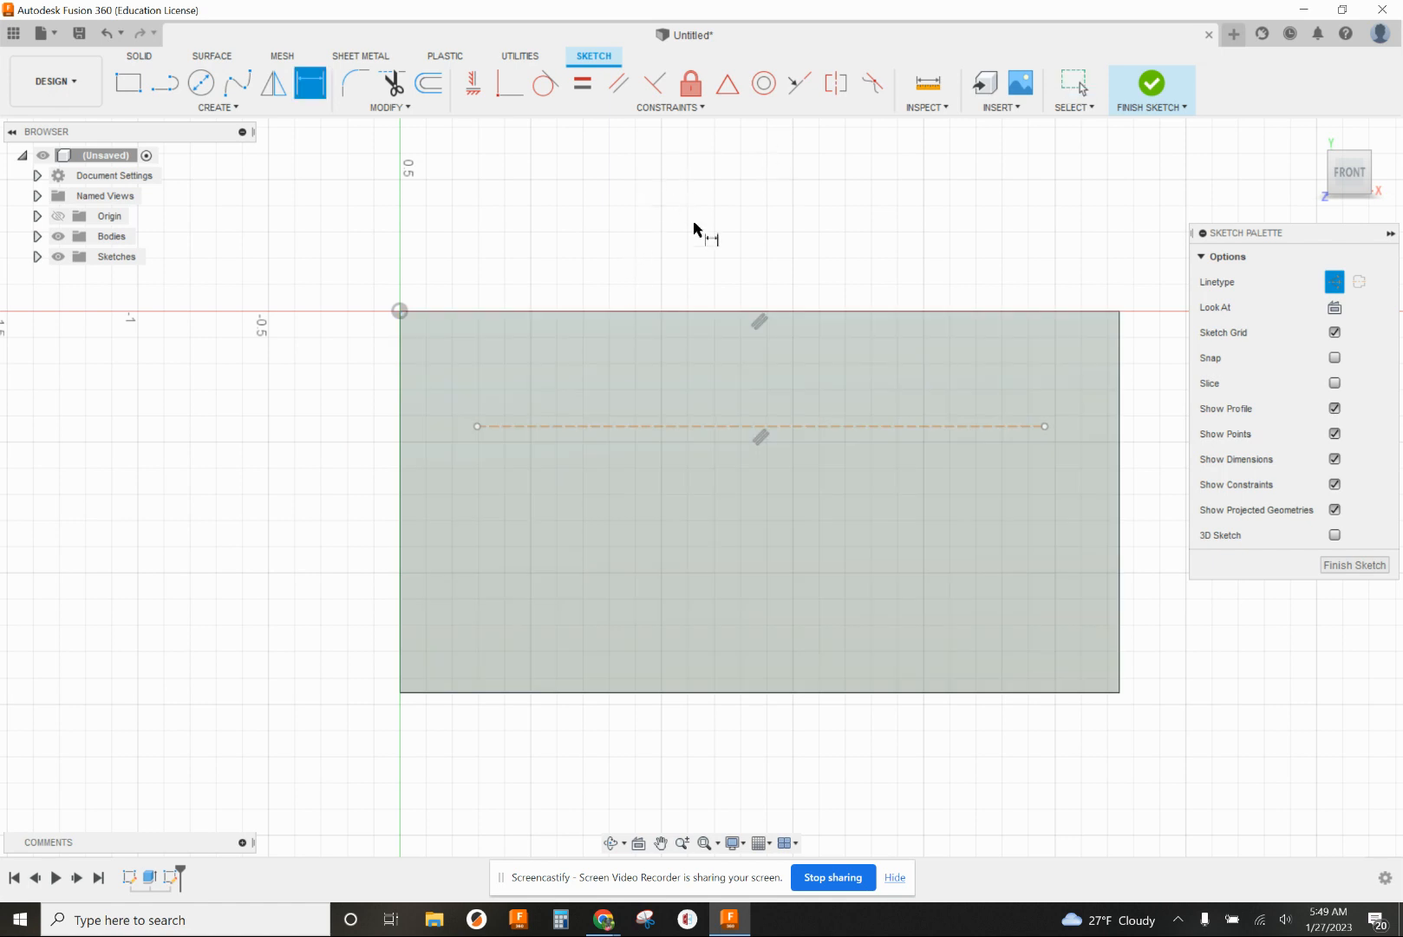
click(699, 311)
click(690, 427)
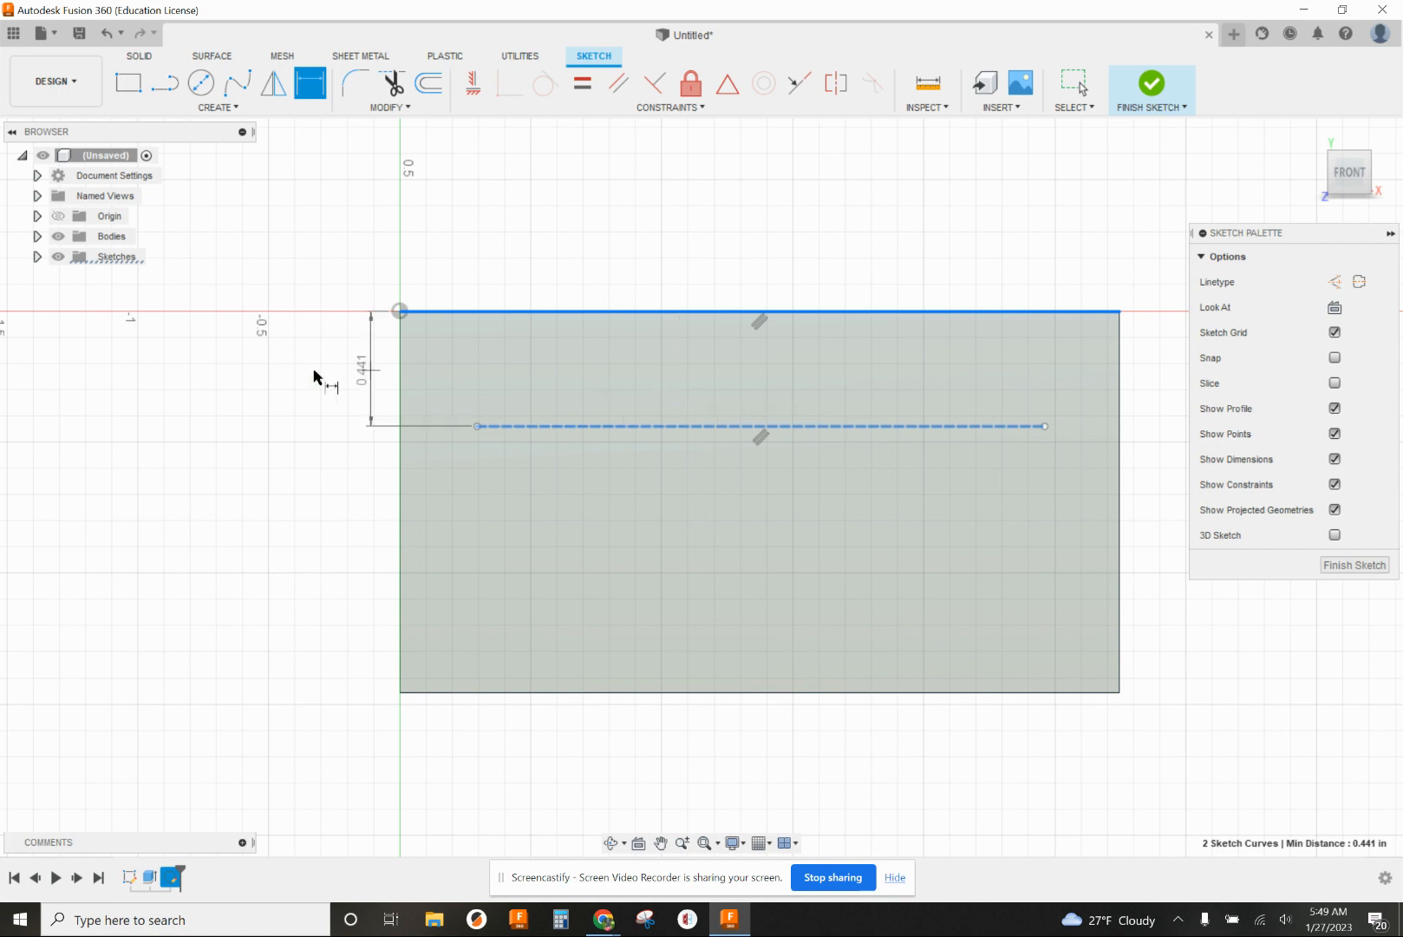
click(269, 376)
text(0.5)
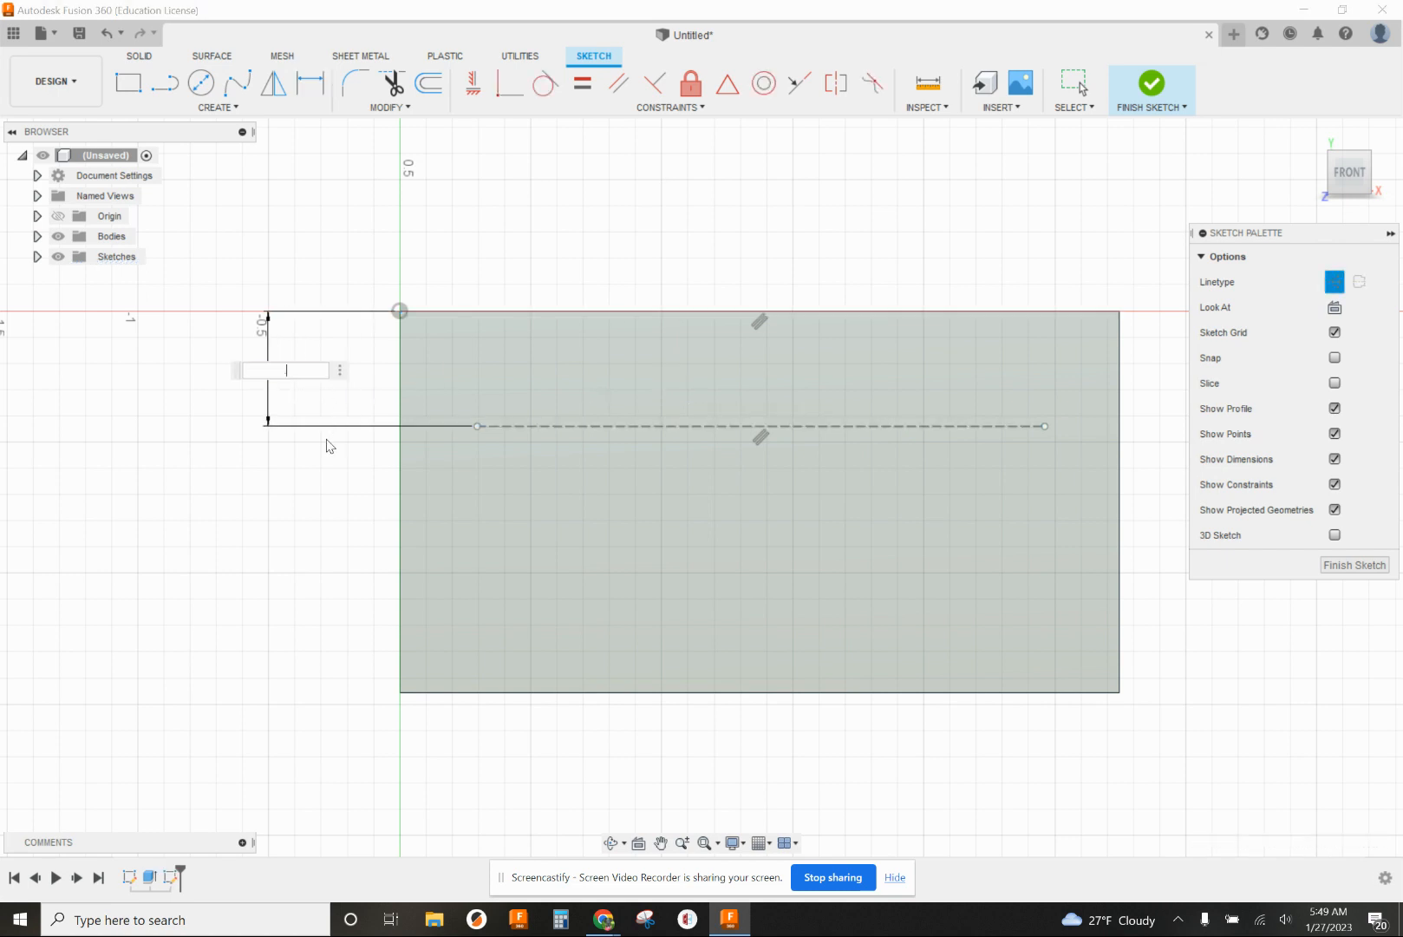
key(Return)
Dimension the construction line's left endpoint 0.3 in from the block's left edge
click(400, 486)
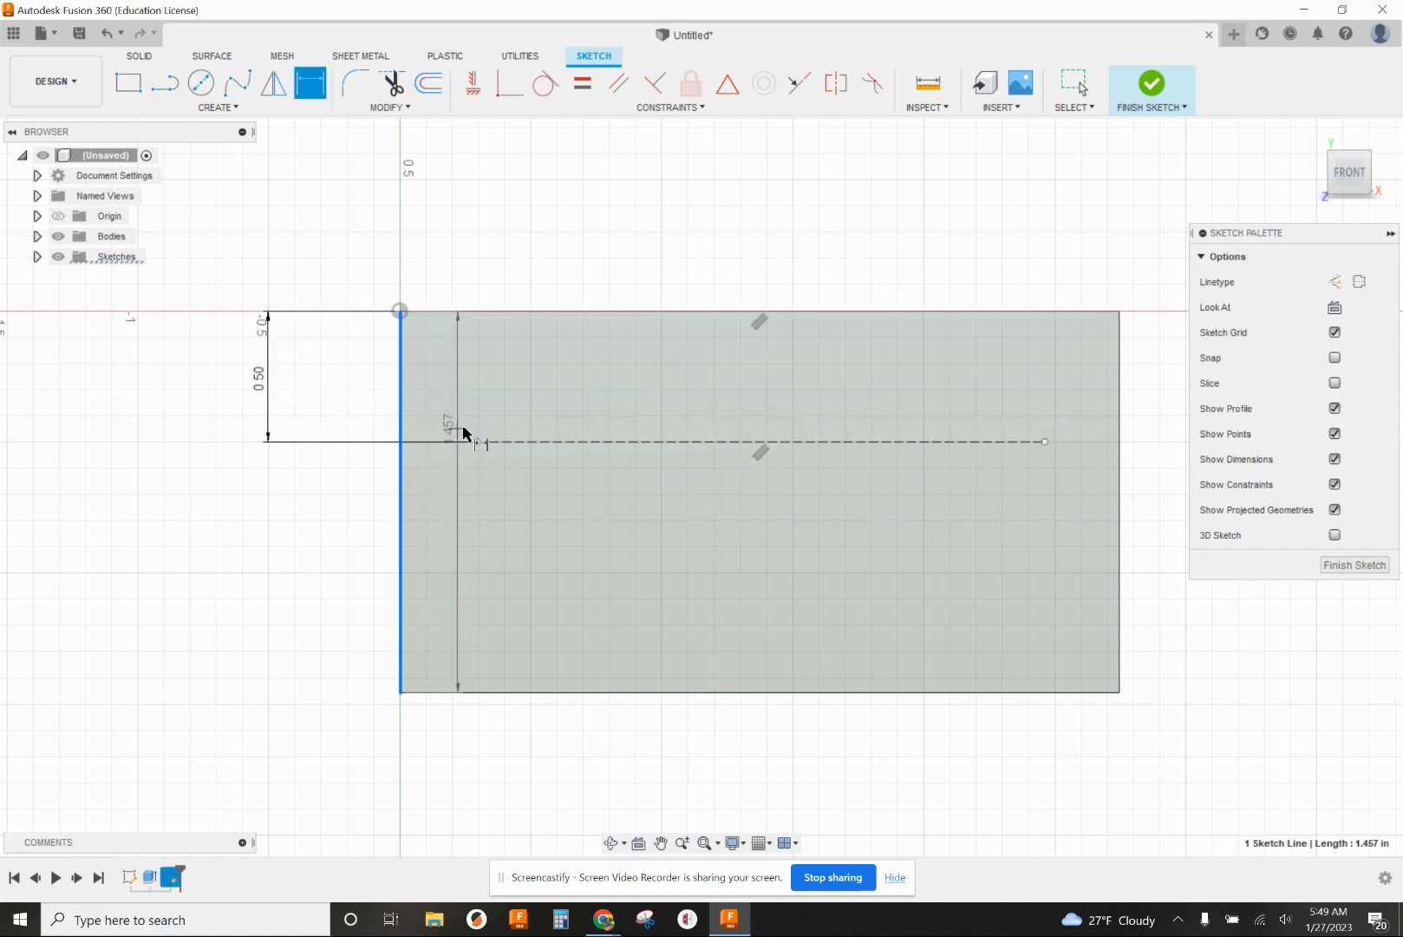
click(477, 441)
click(472, 255)
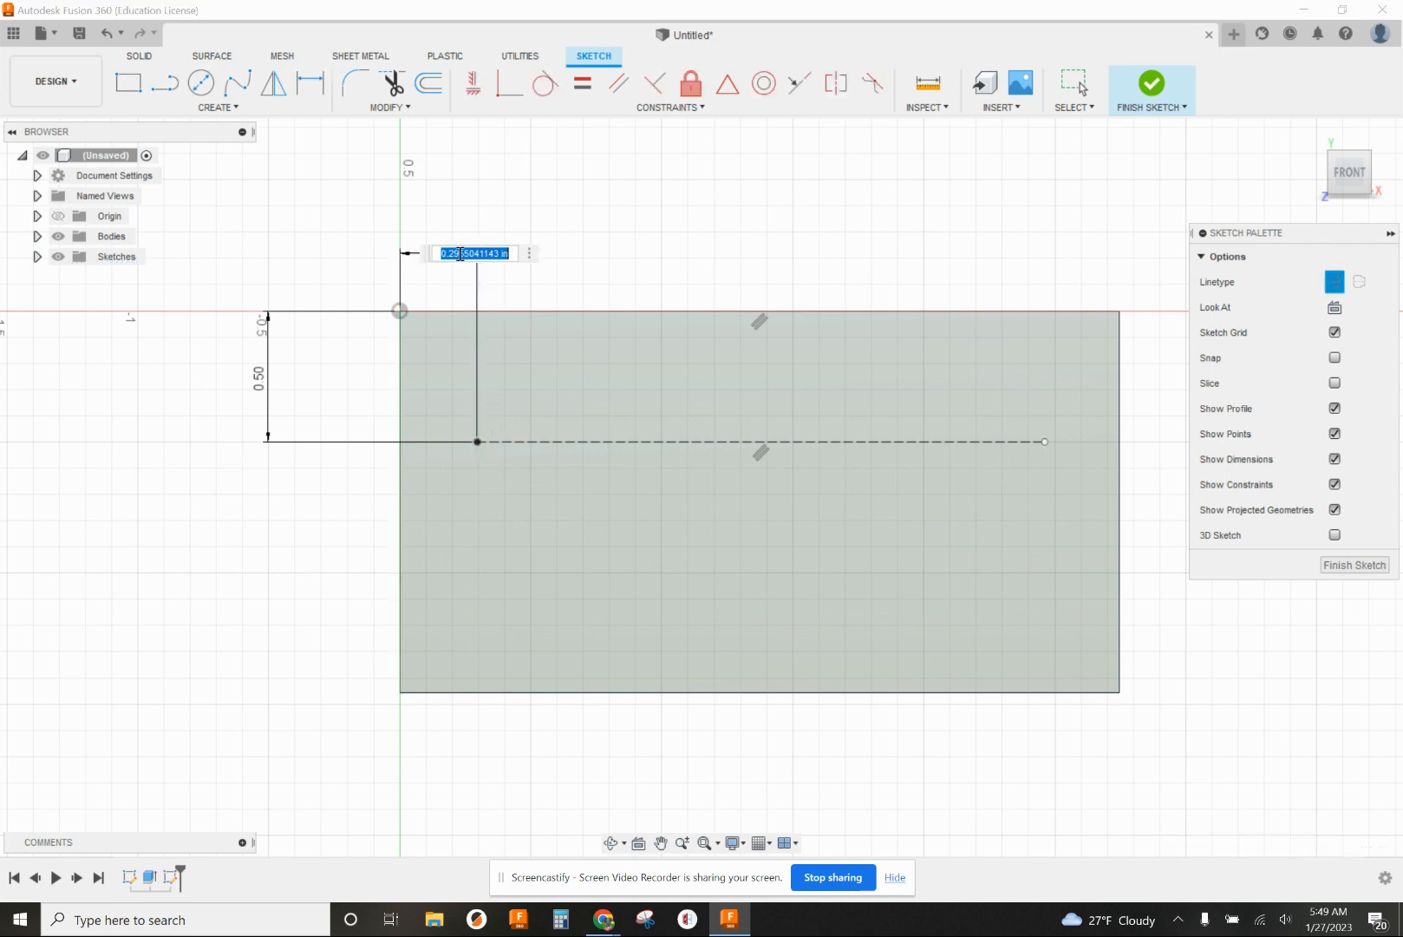
text(0.3)
key(Return)
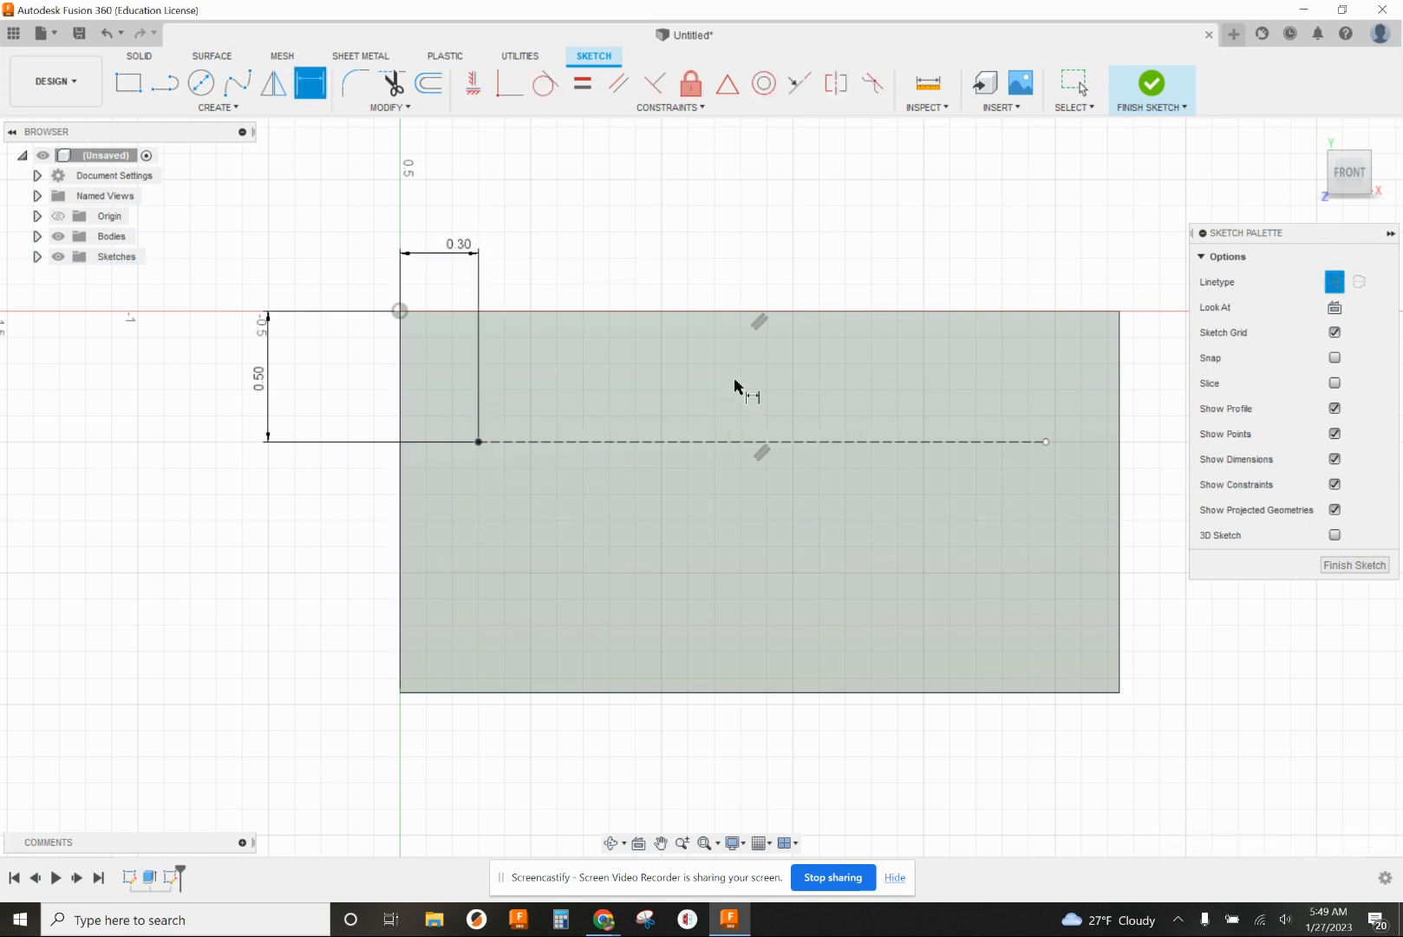
Set the construction line's length to 2.25 in with a dimension above the block
click(791, 443)
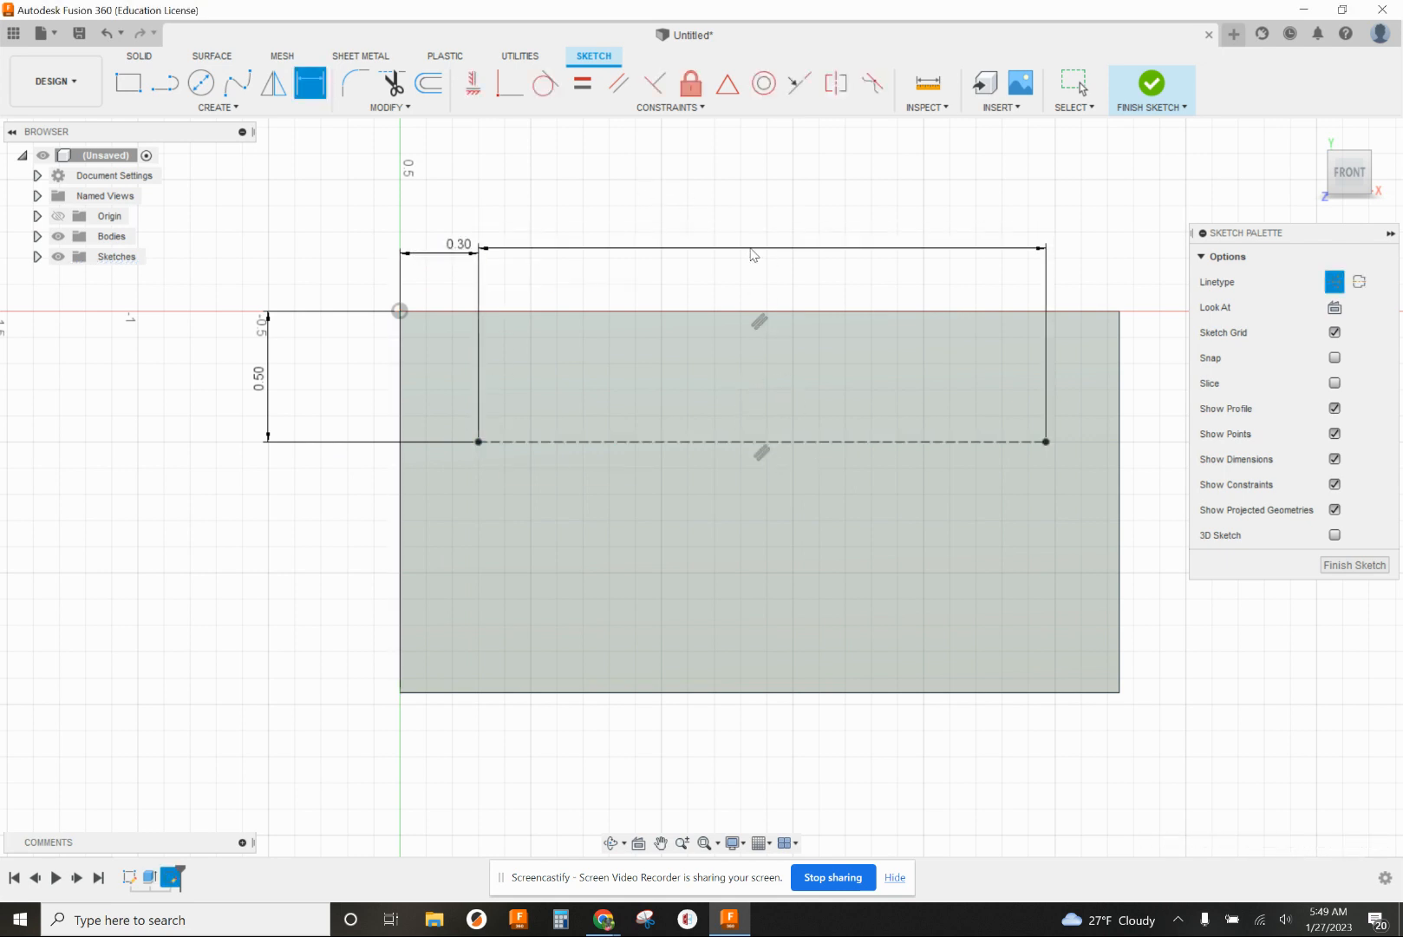
click(749, 247)
text(2.25)
key(Return)
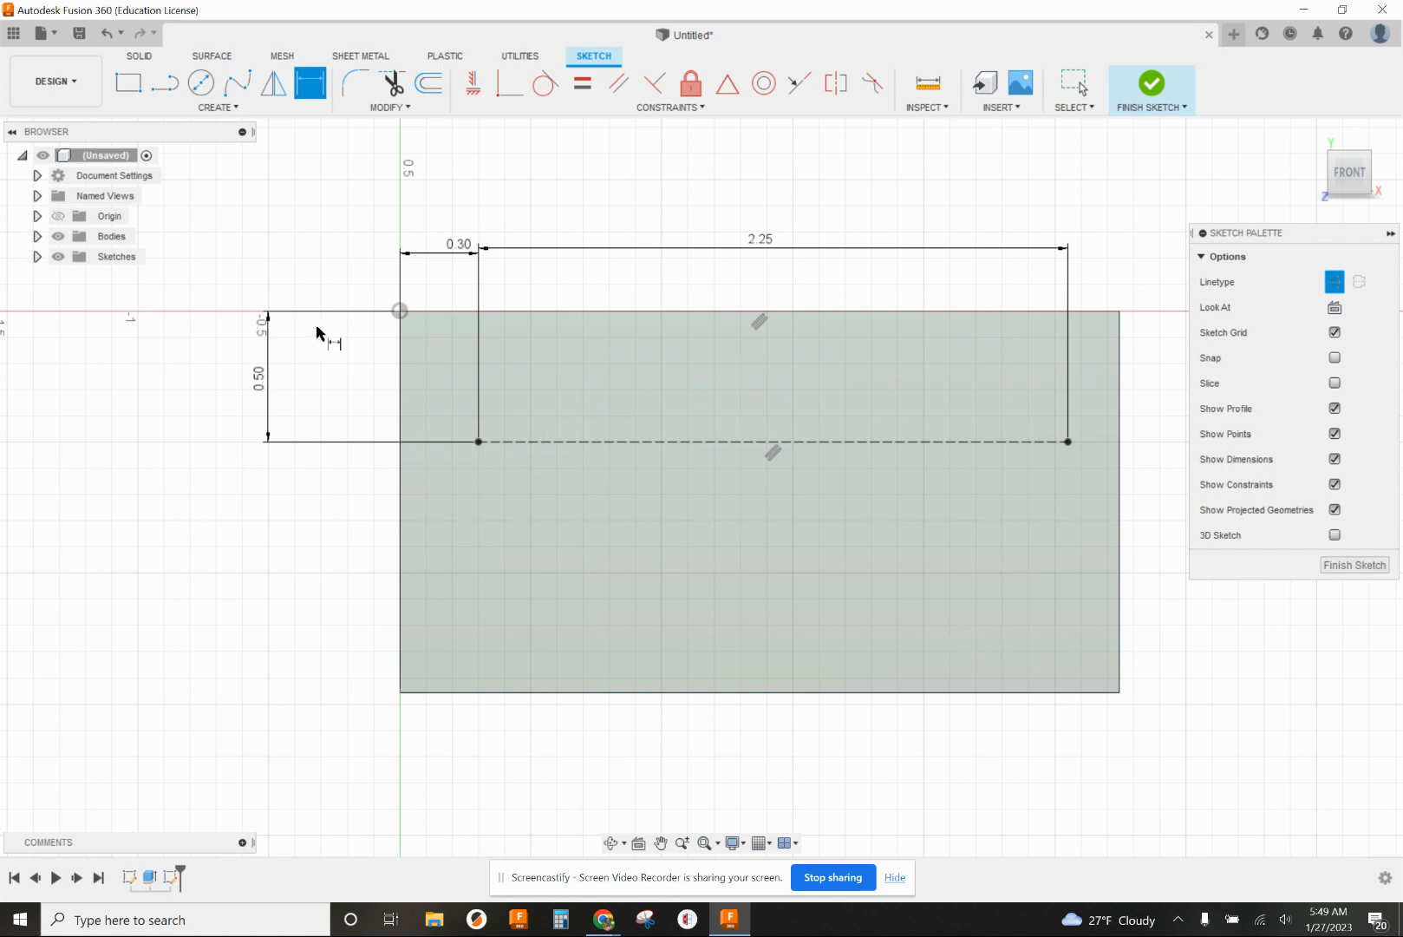
key(Escape)
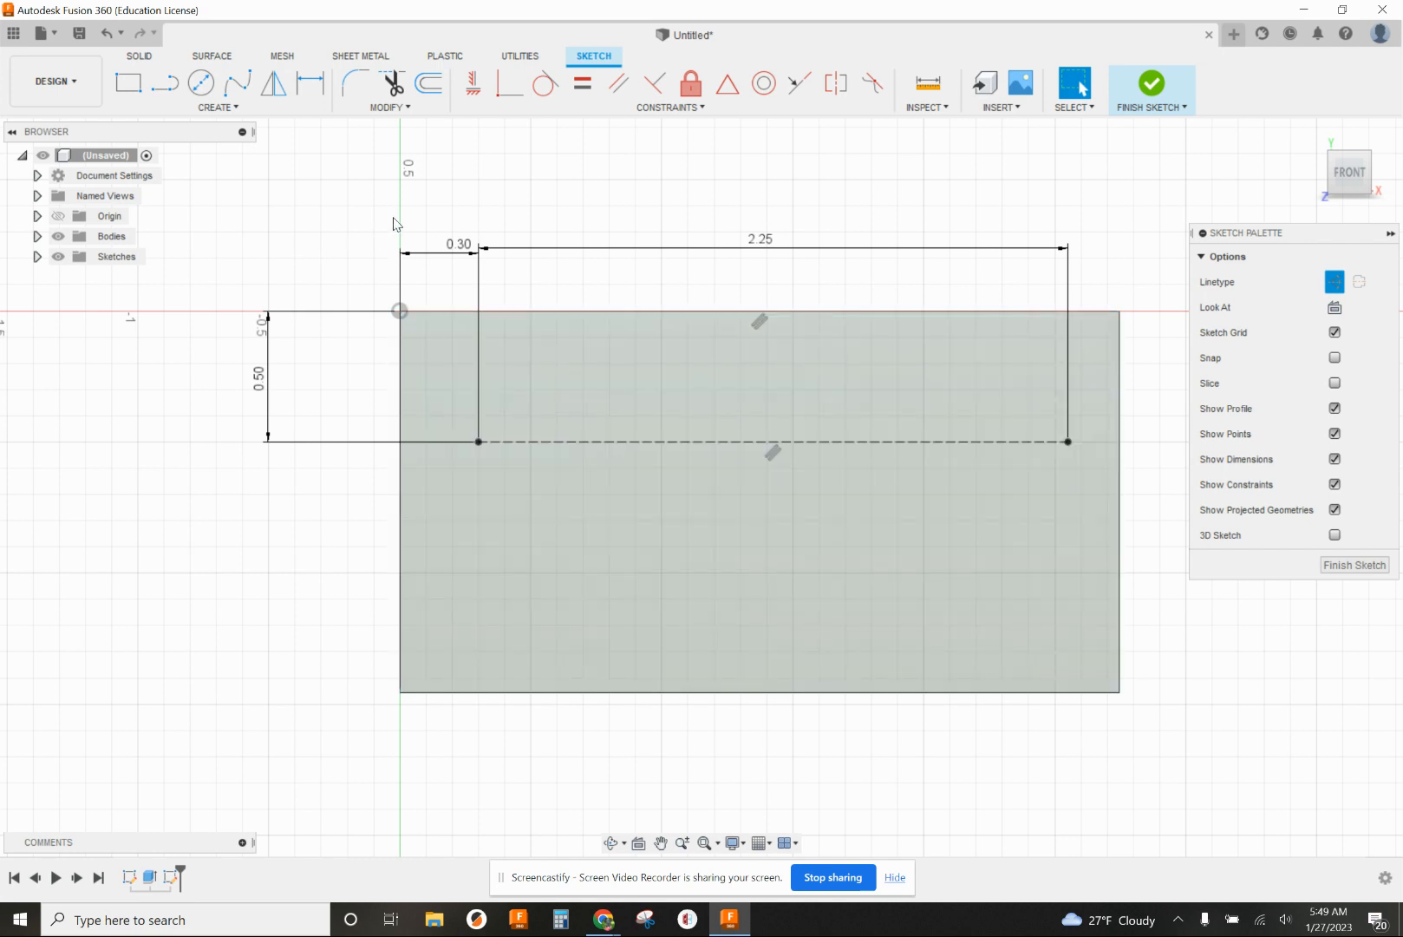
Place six unevenly spaced sketch points along the construction line between its endpoints
click(235, 107)
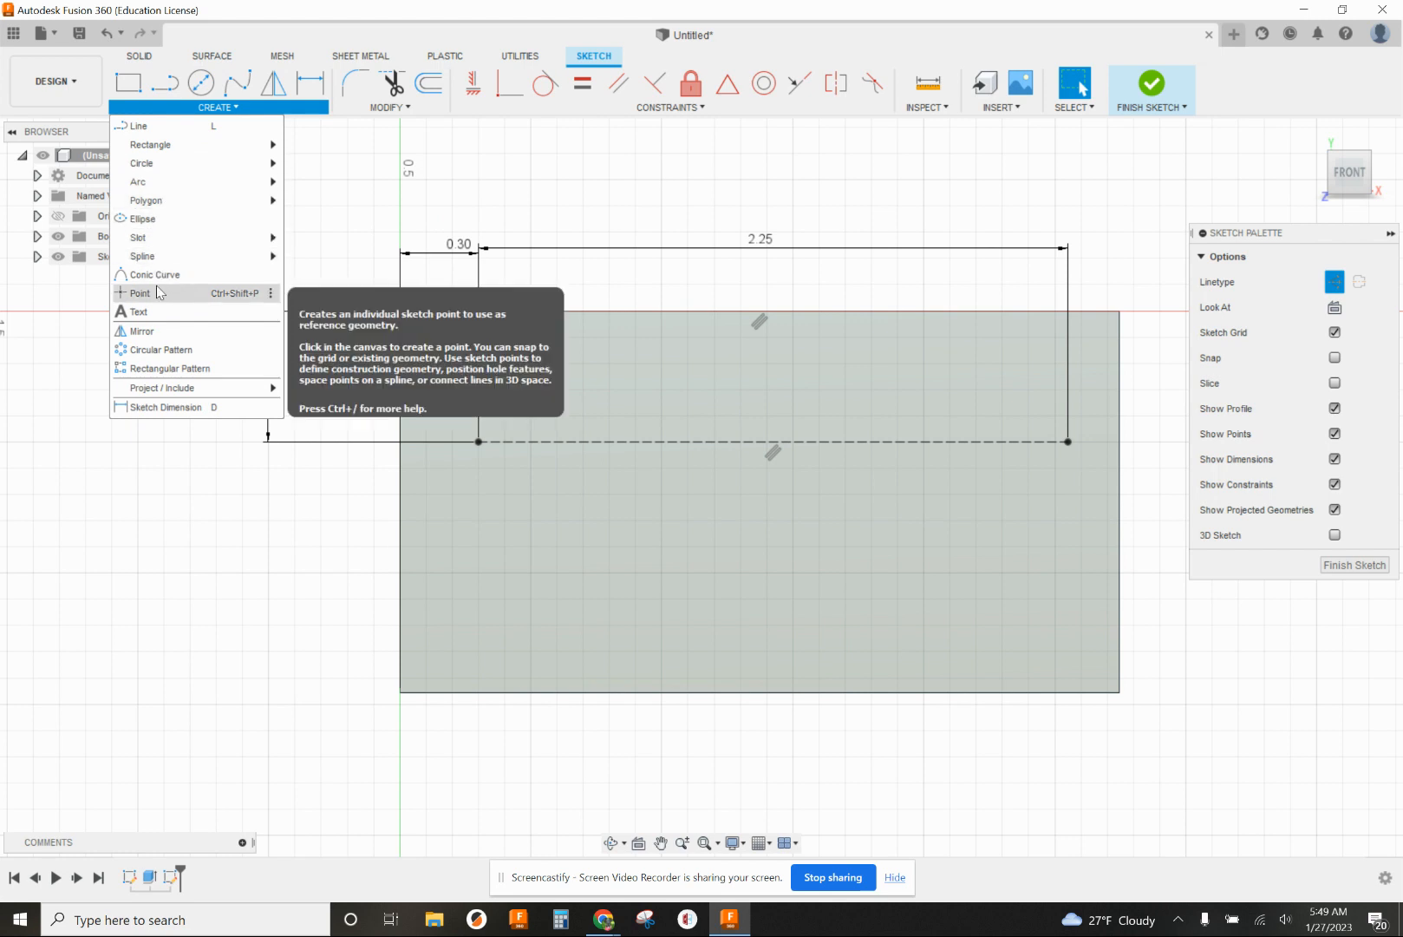
click(143, 293)
click(556, 443)
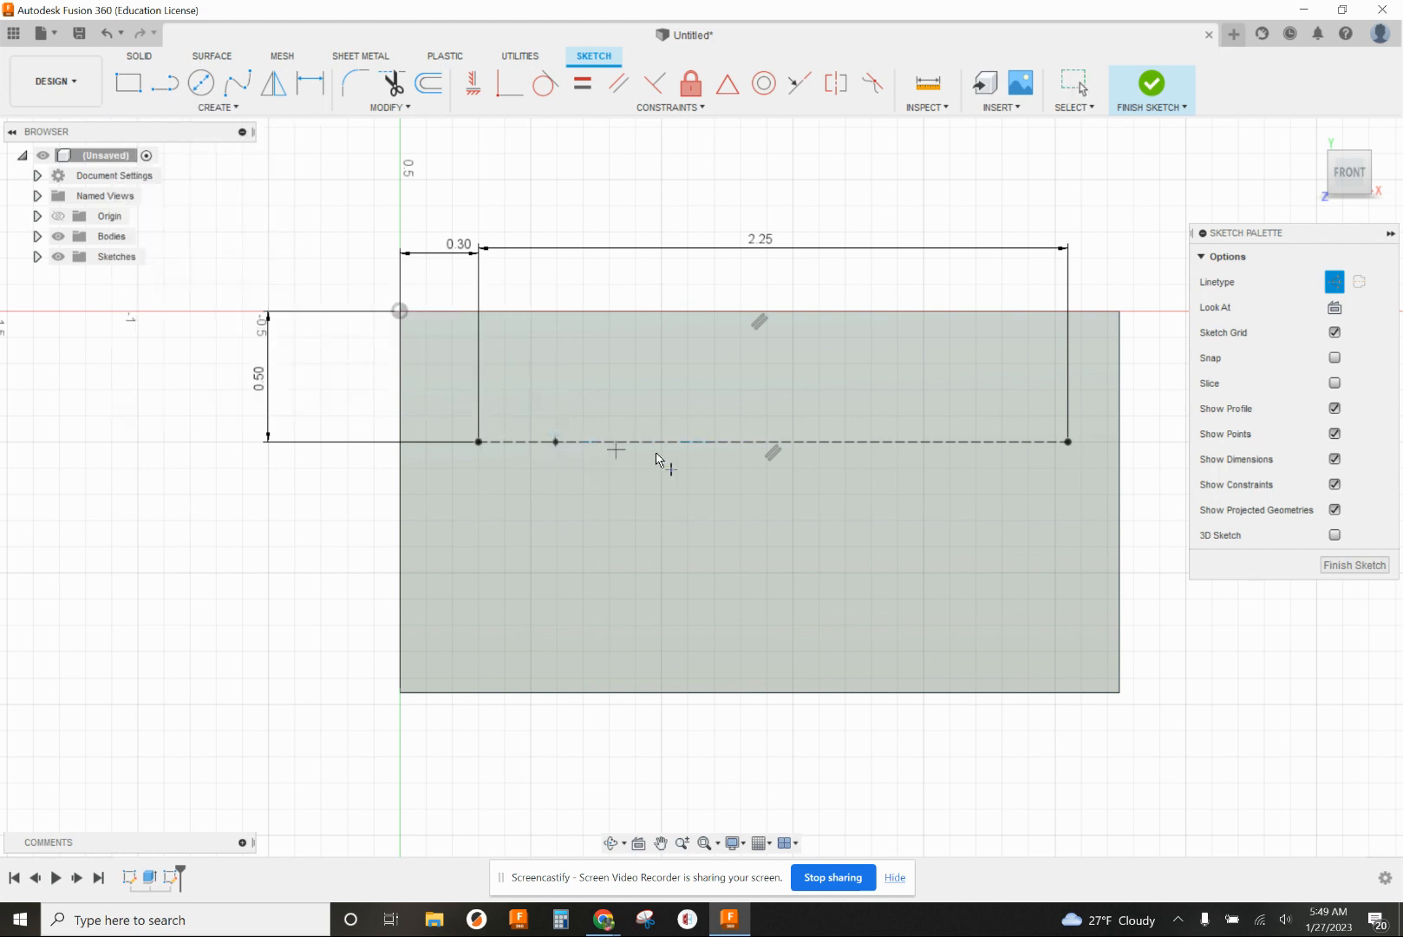
click(638, 443)
click(744, 444)
click(851, 443)
click(941, 443)
click(995, 443)
key(Escape)
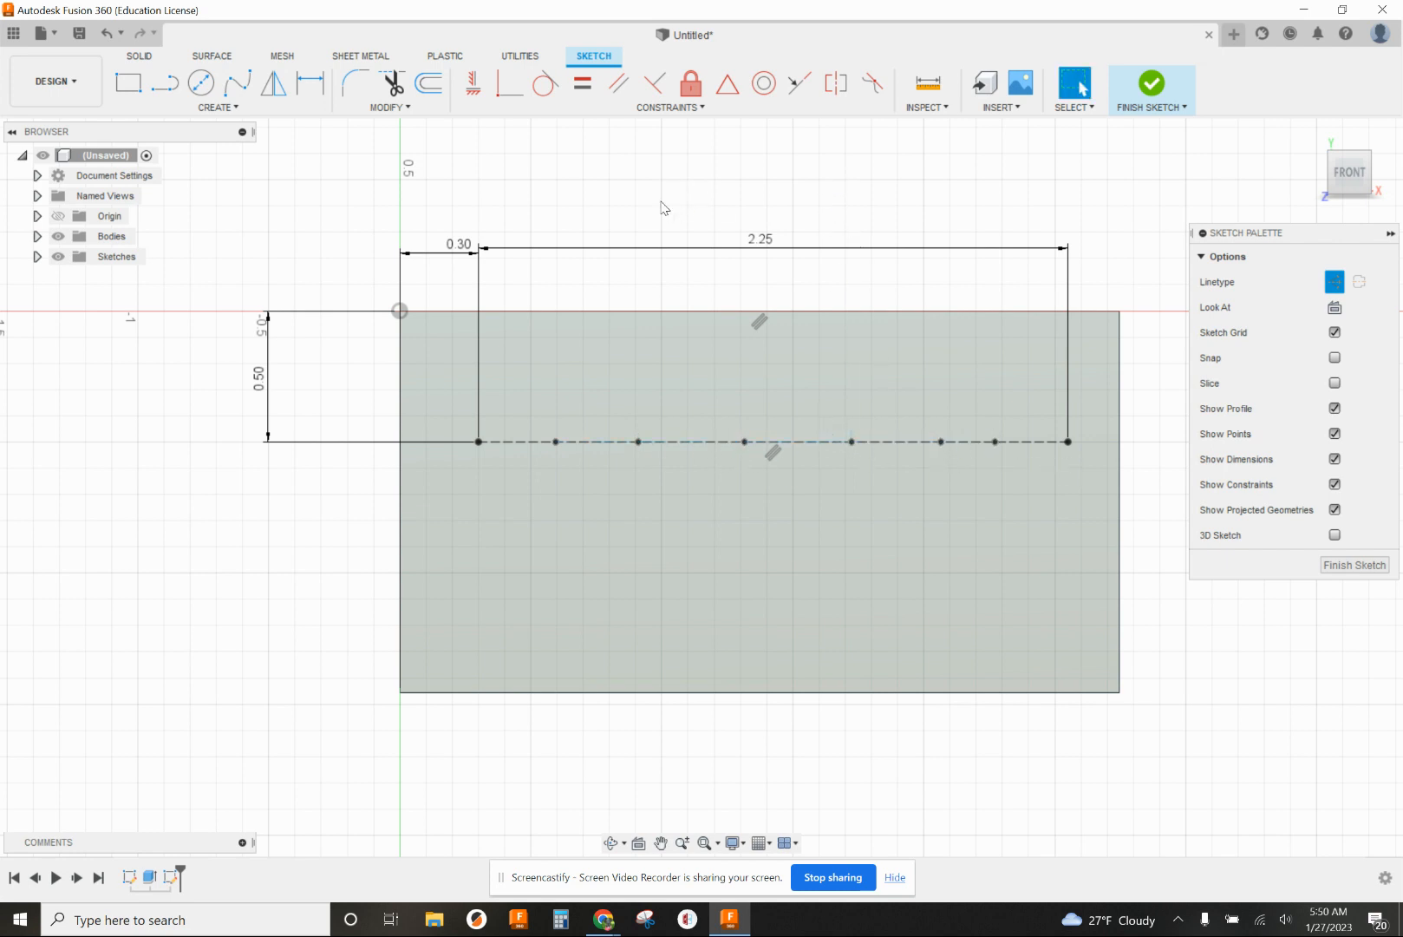
Dimension the gaps from the line's left endpoint to the first point and from the first to the second point, keeping the drawn spacing
key(d)
click(556, 443)
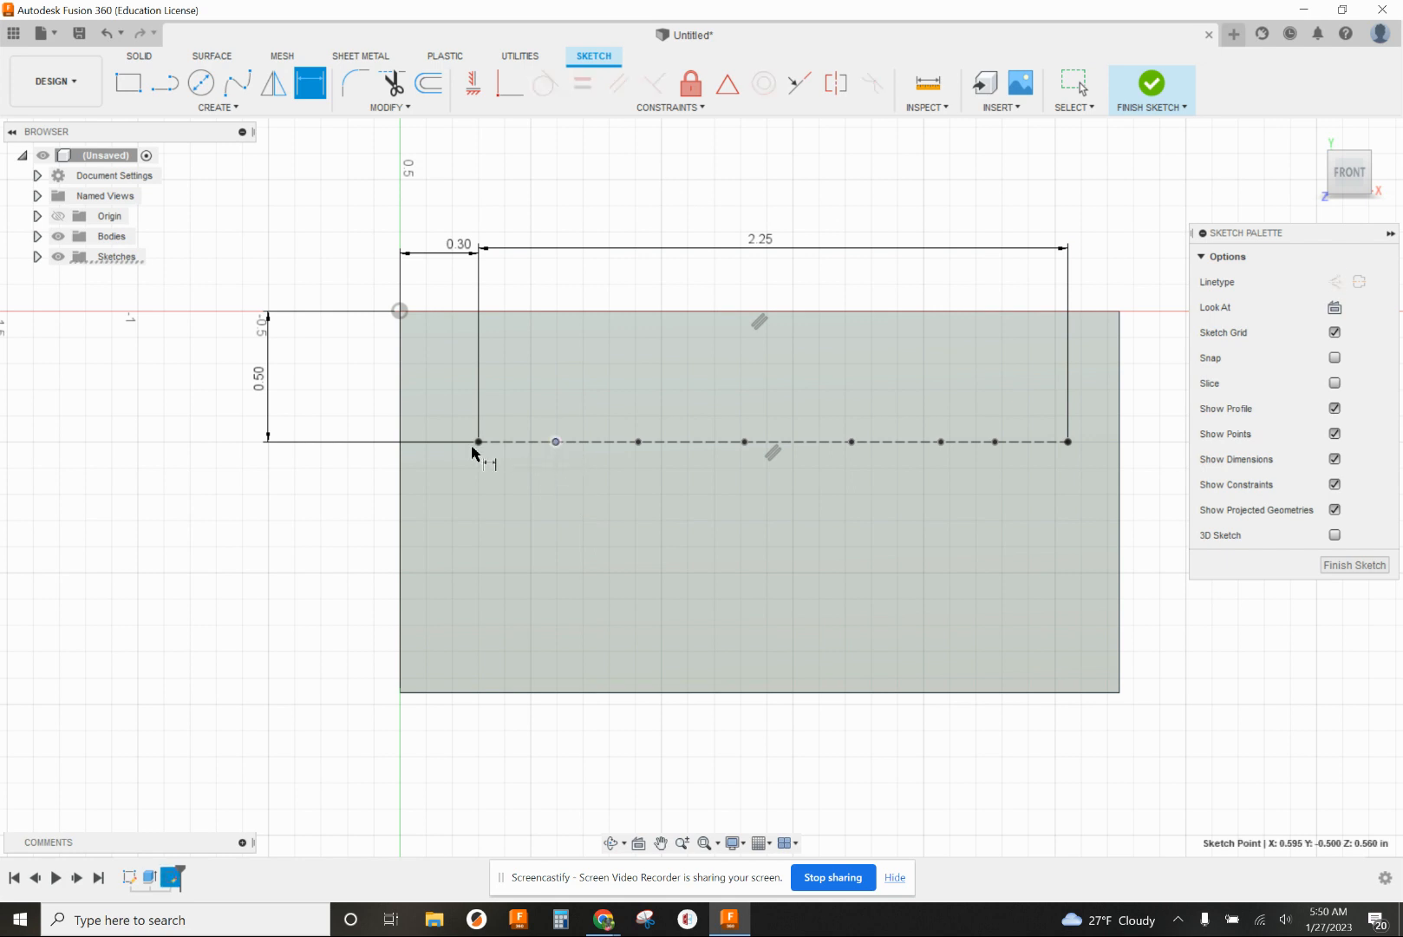
click(478, 442)
click(531, 481)
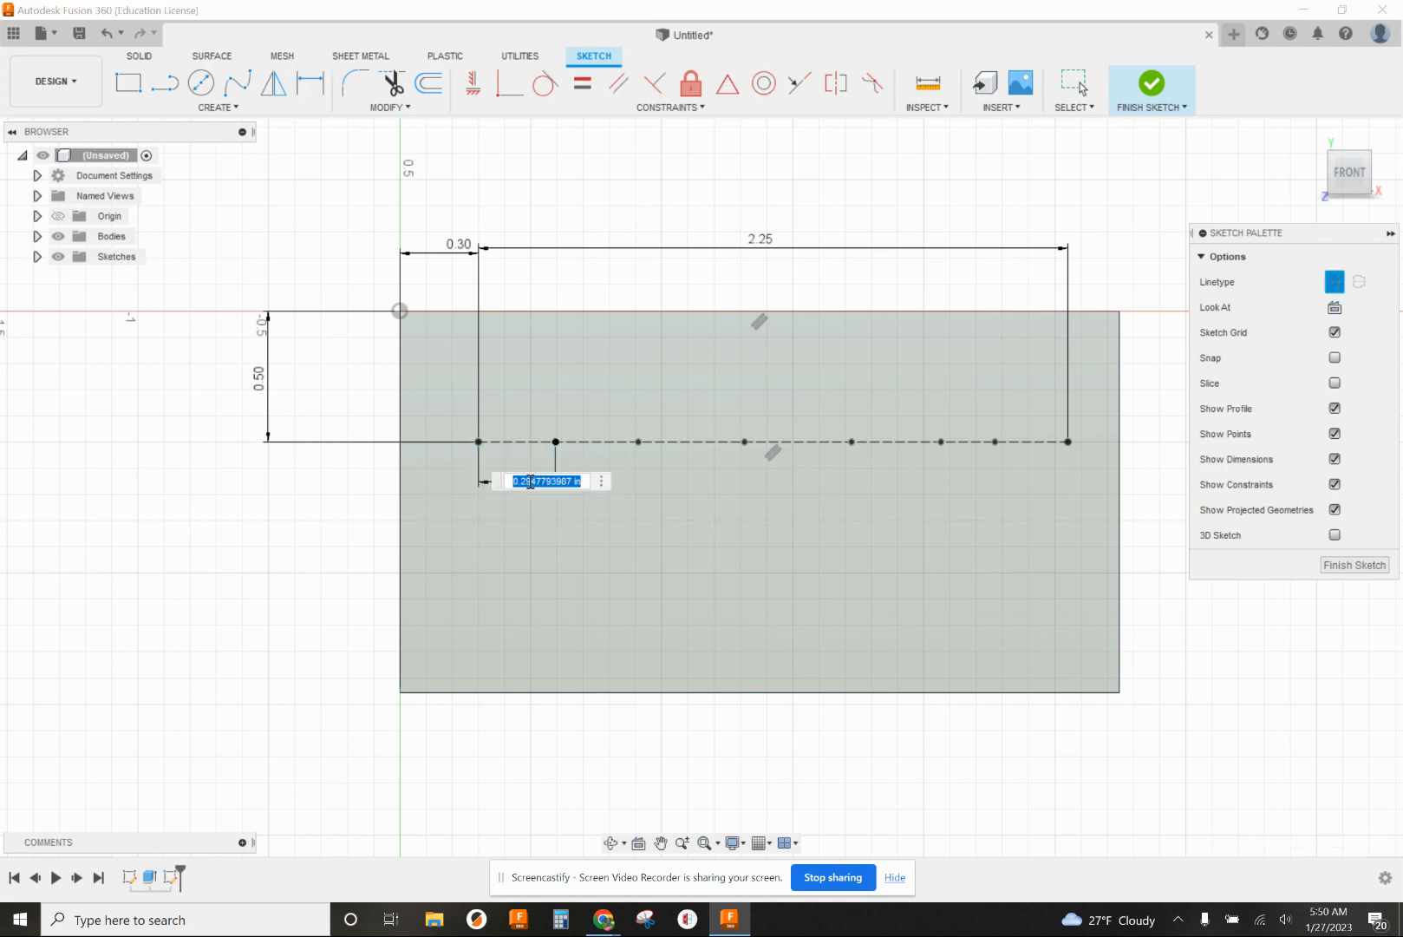
key(Return)
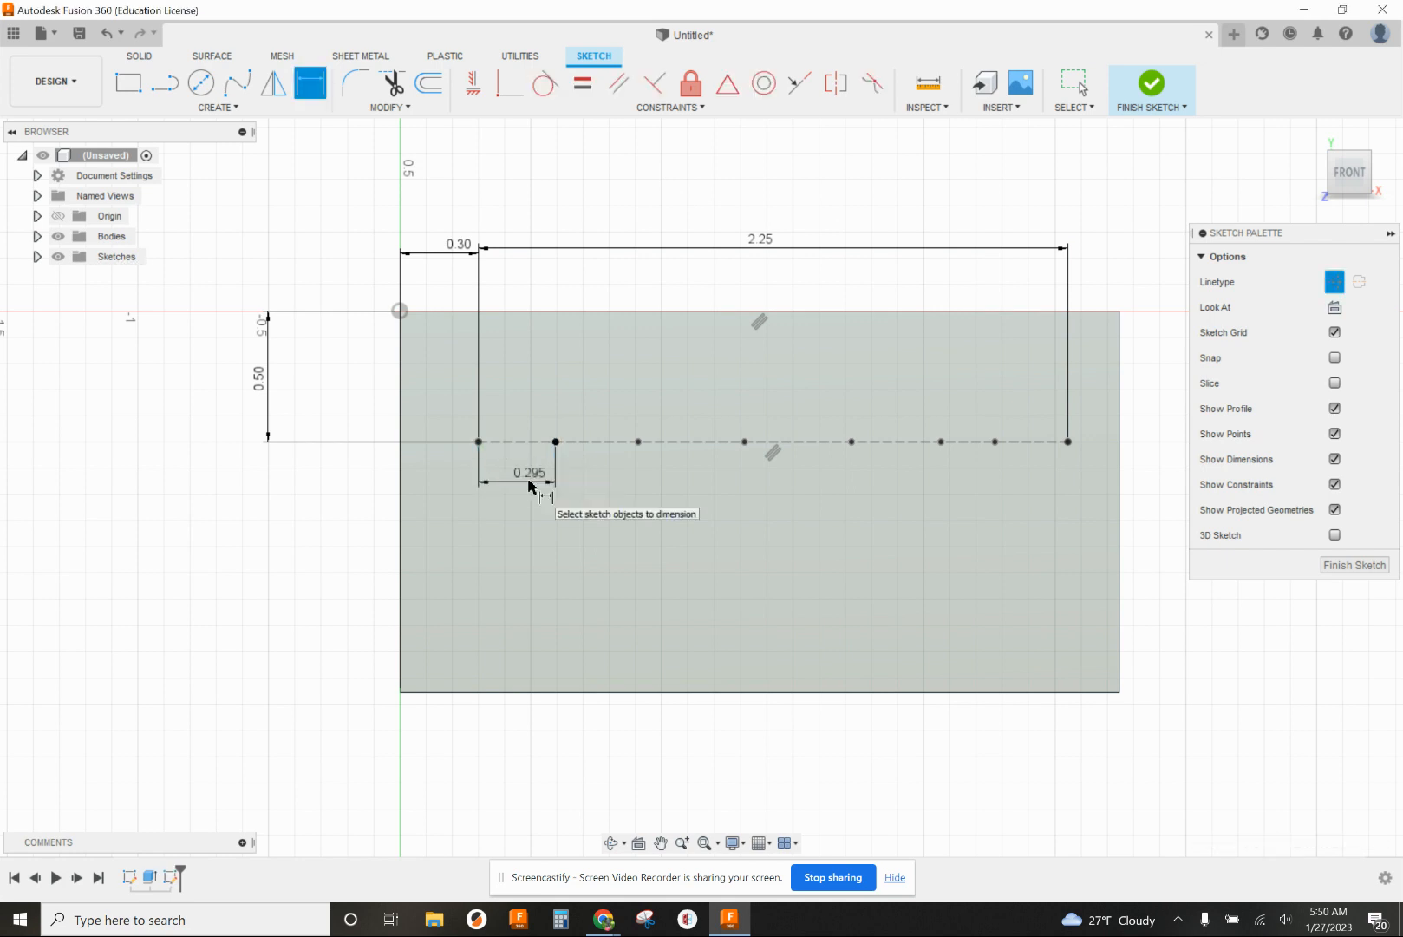
click(555, 443)
click(638, 442)
click(609, 483)
key(Return)
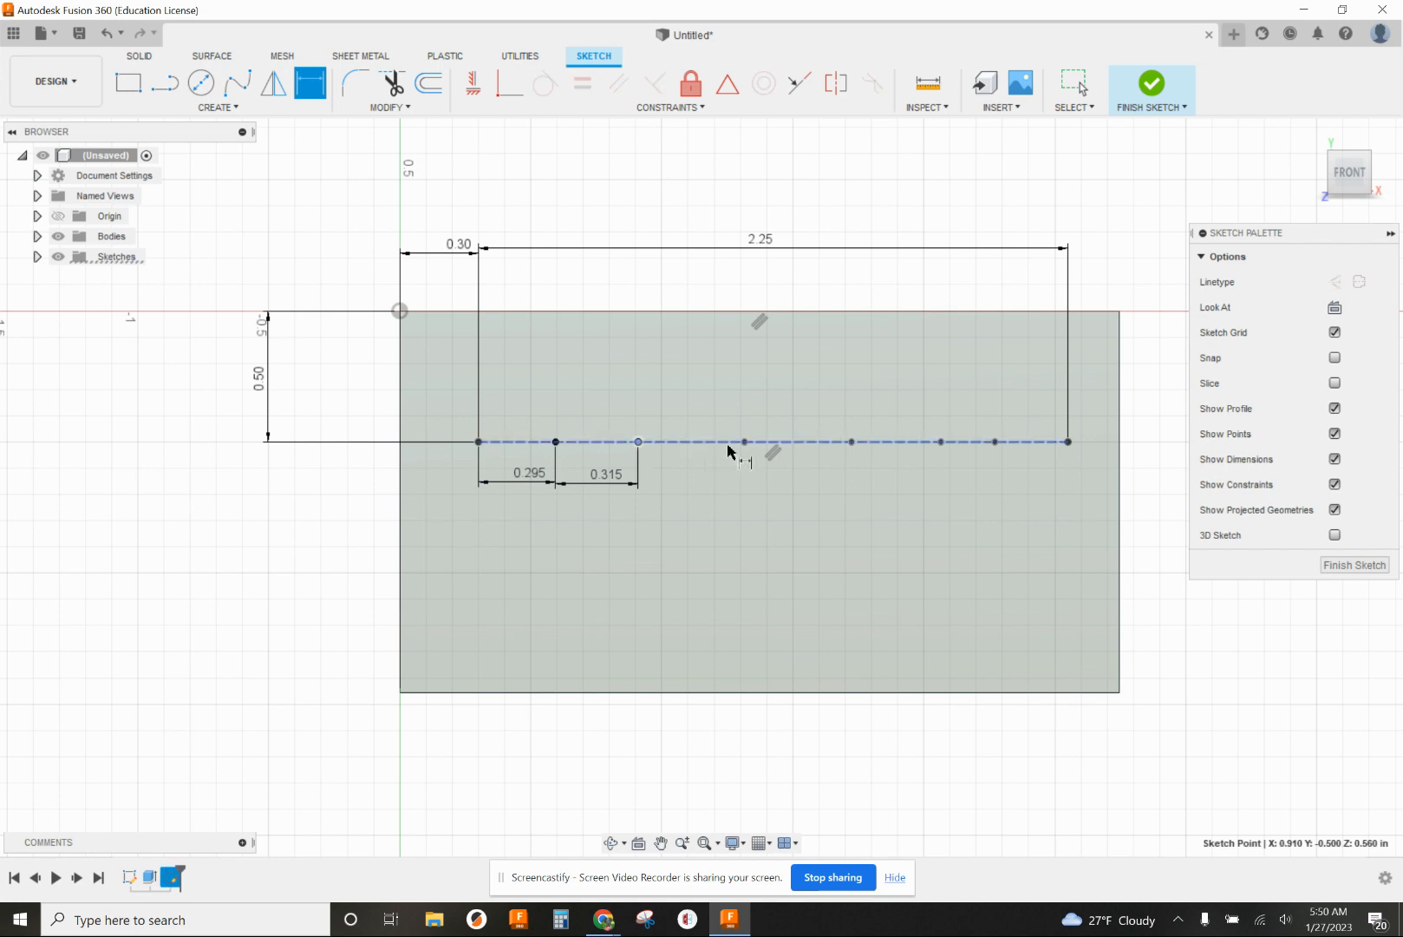
Dimension the gaps between the second and third points and between the third and fourth points as drawn
click(744, 441)
click(720, 492)
key(Return)
click(745, 441)
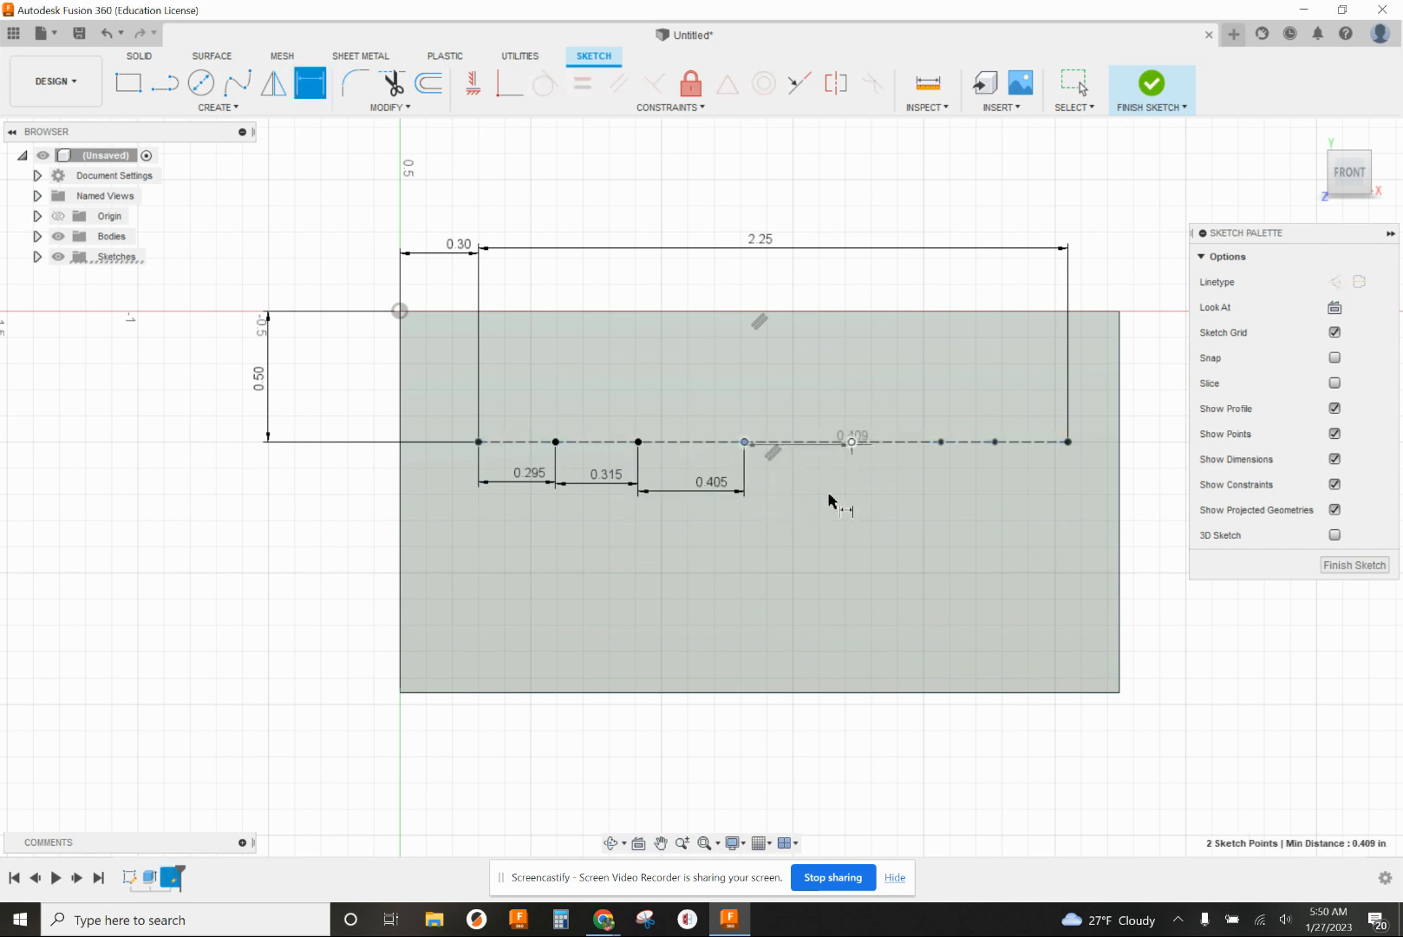
click(851, 442)
click(828, 498)
key(Return)
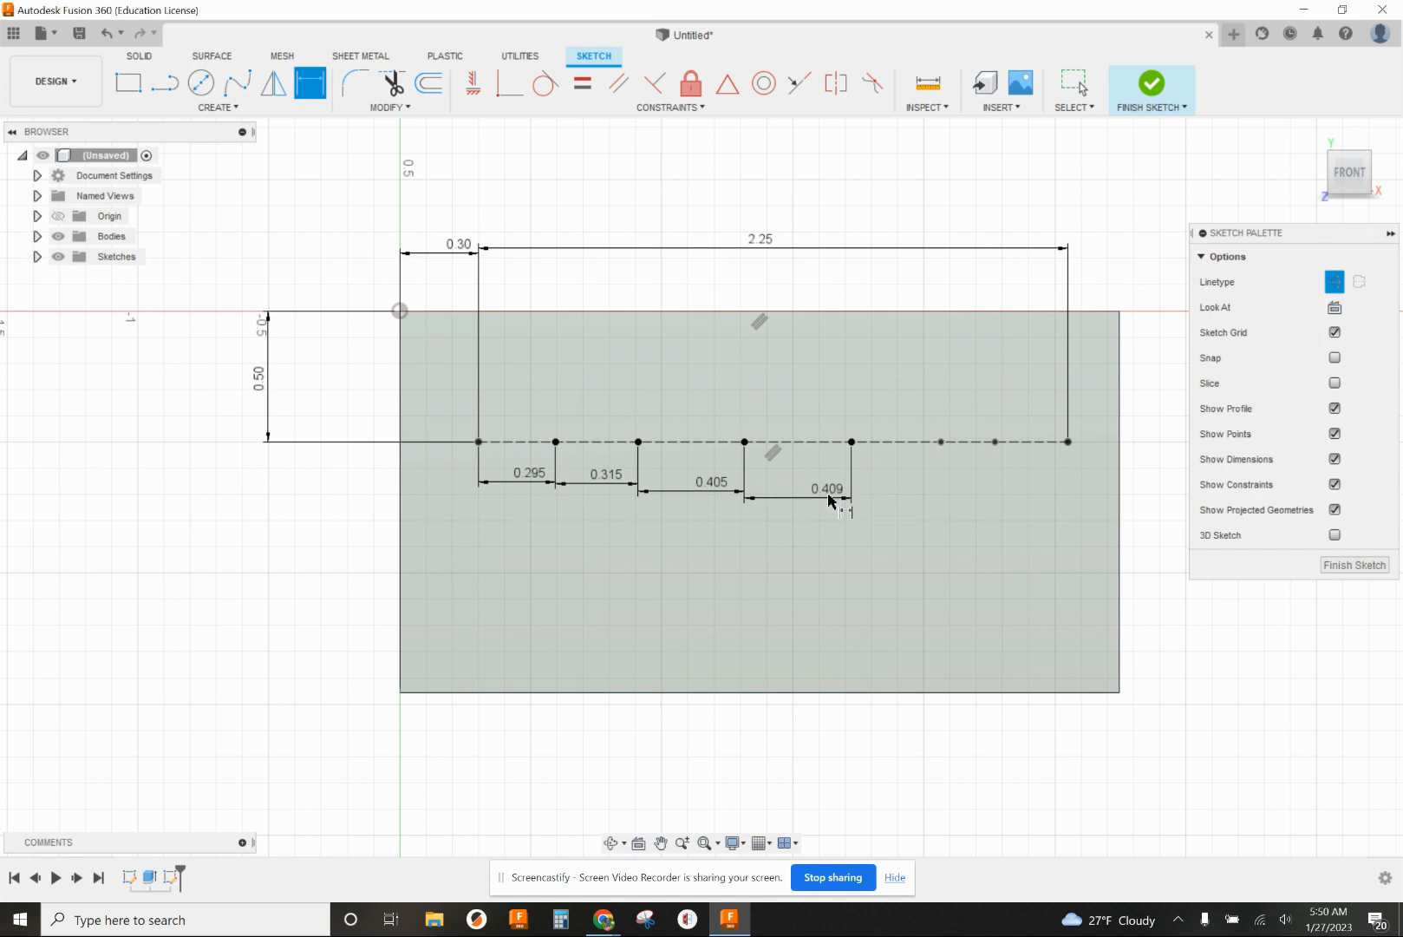
Dimension the gaps between the fourth and fifth points and between the fifth and sixth points as drawn
click(851, 441)
click(941, 441)
click(918, 501)
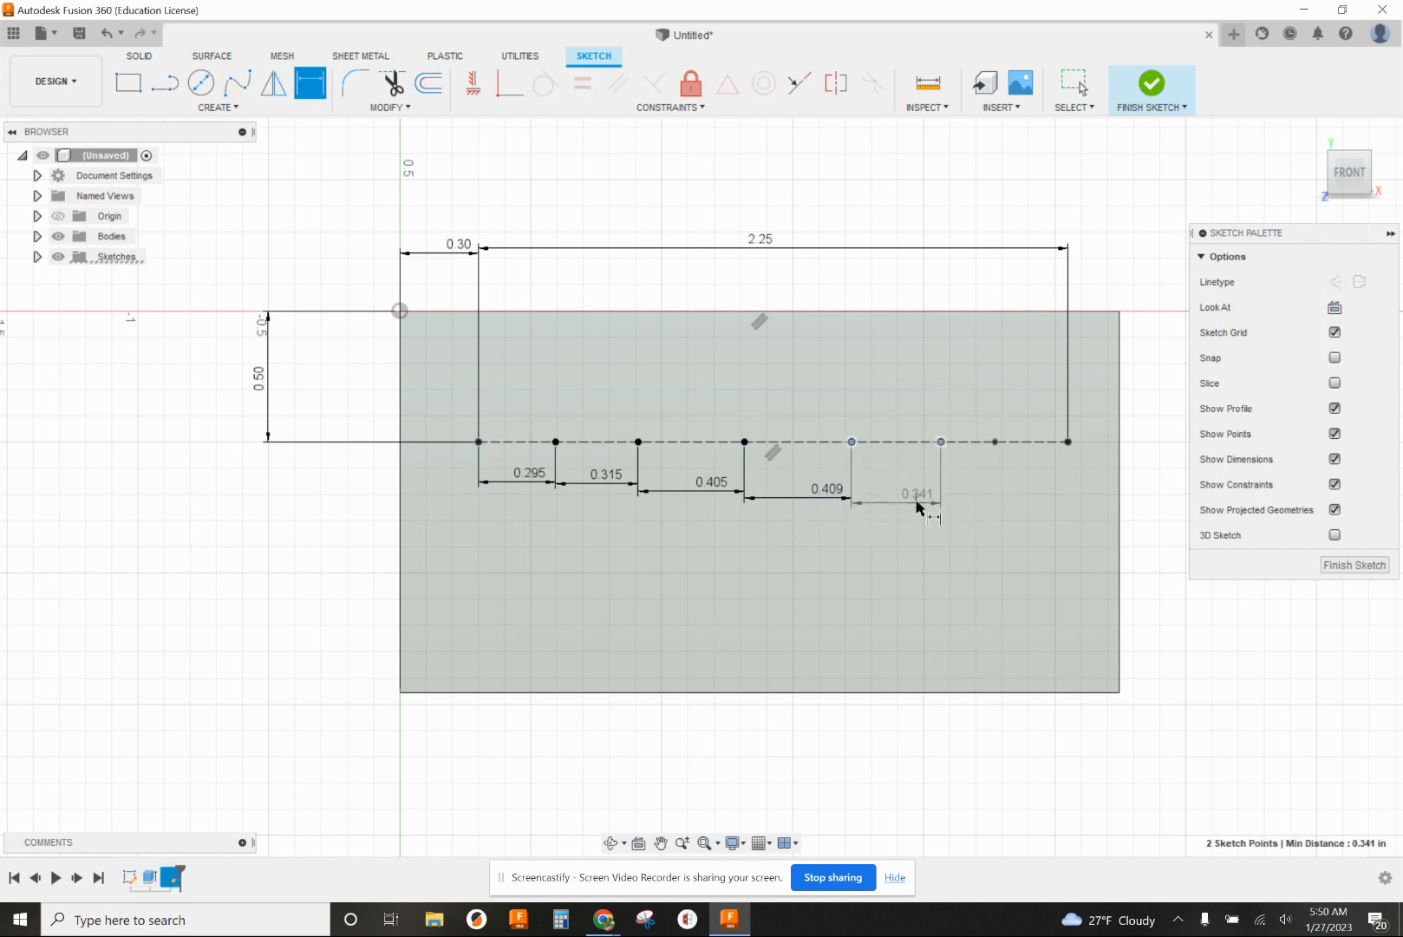
key(Return)
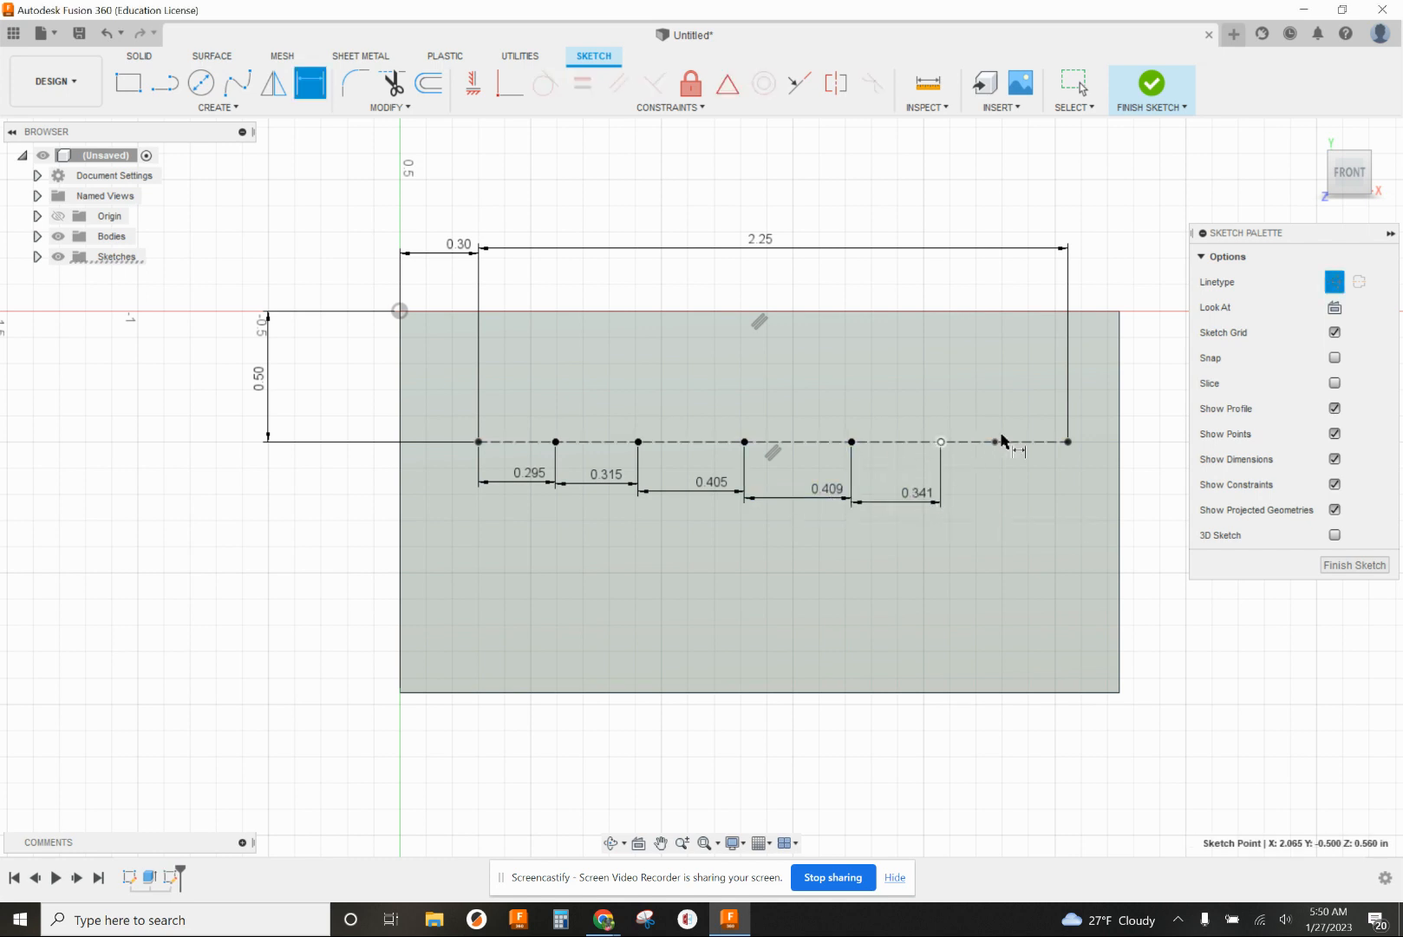
click(994, 441)
click(993, 513)
key(Return)
Add a driven dimension between the sixth point and the line's right endpoint, and finish the sketch
click(995, 441)
click(1068, 442)
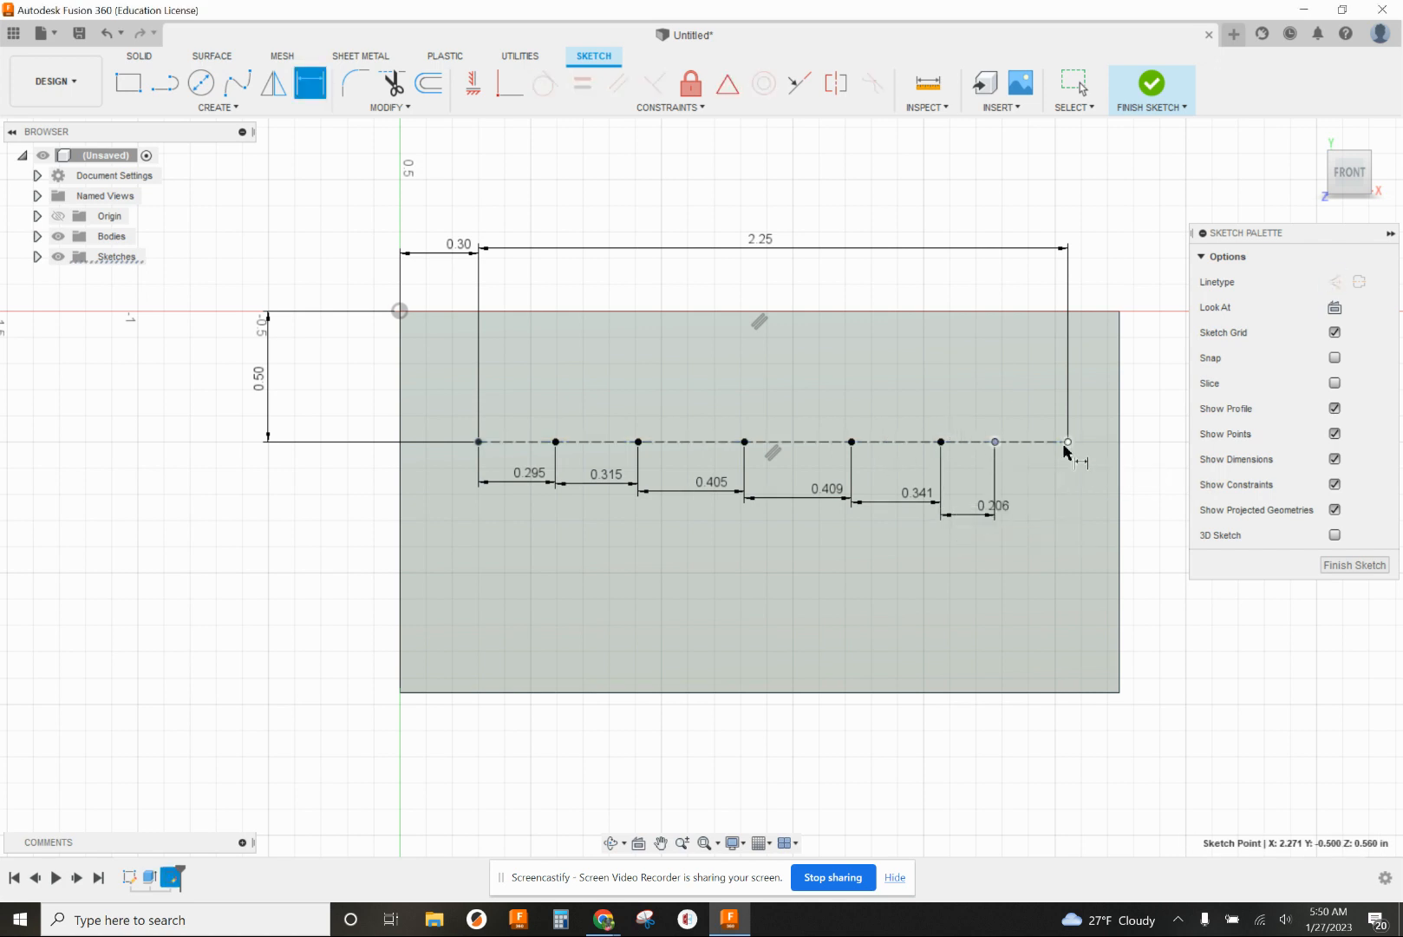
click(1055, 485)
key(Return)
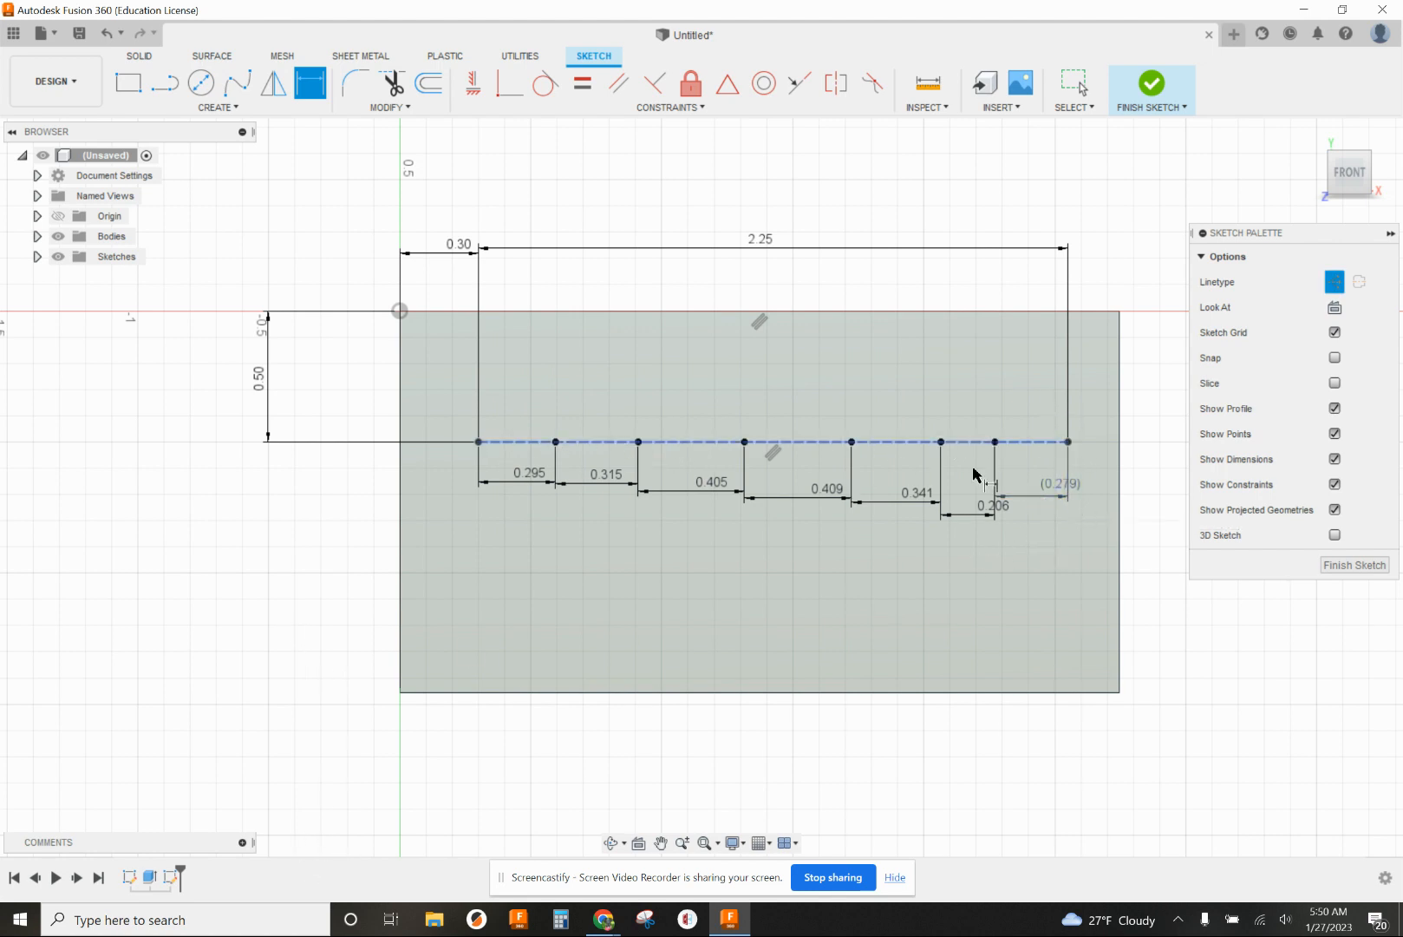
click(1340, 568)
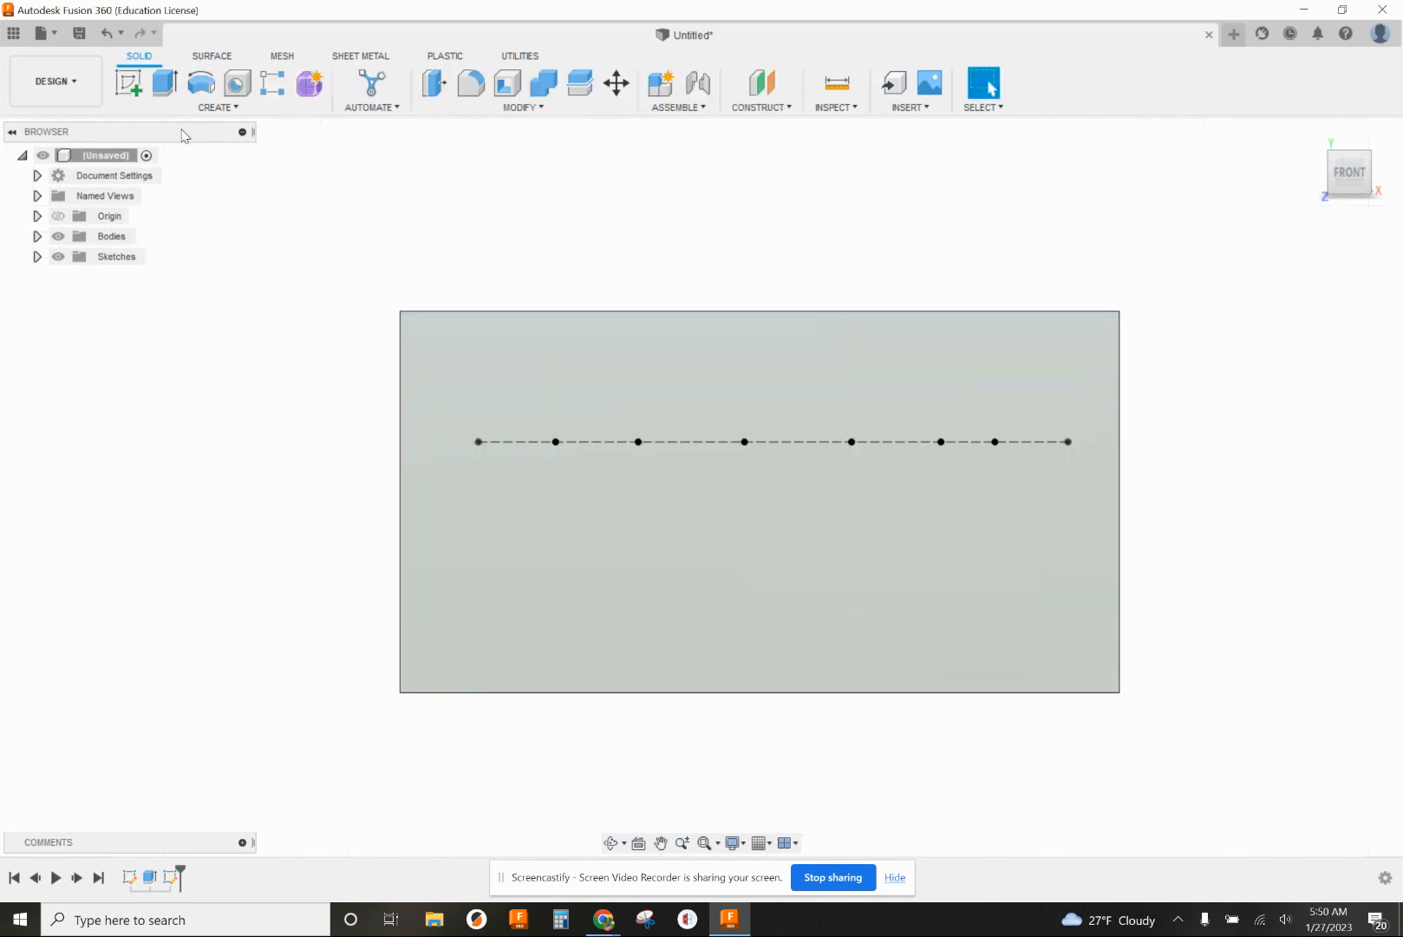
Start a Hole feature and select both endpoints of the construction line and the six points between them as hole positions
click(237, 84)
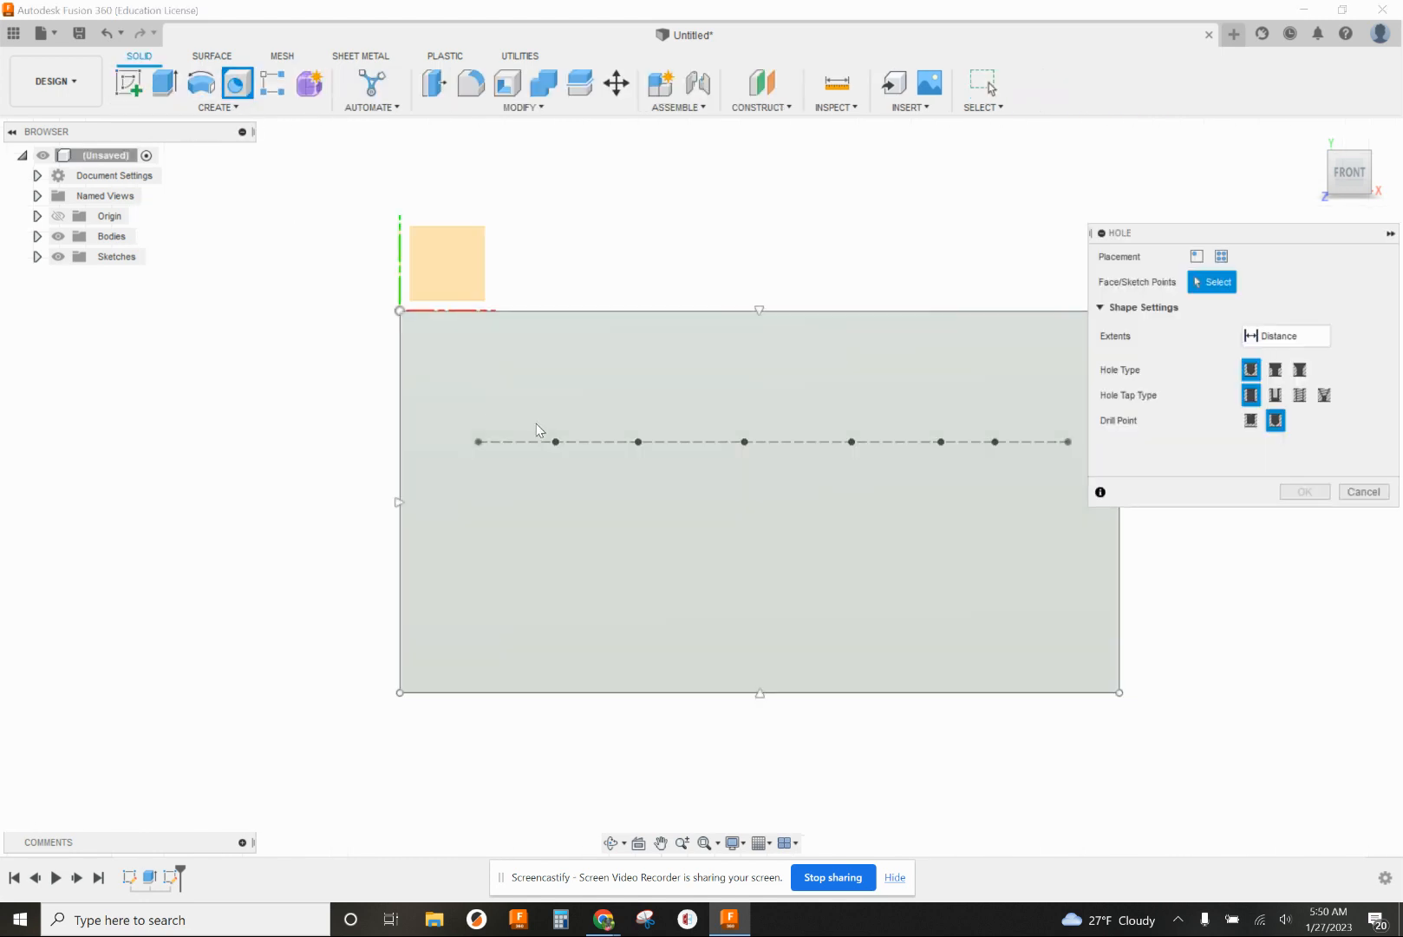
click(475, 441)
click(556, 442)
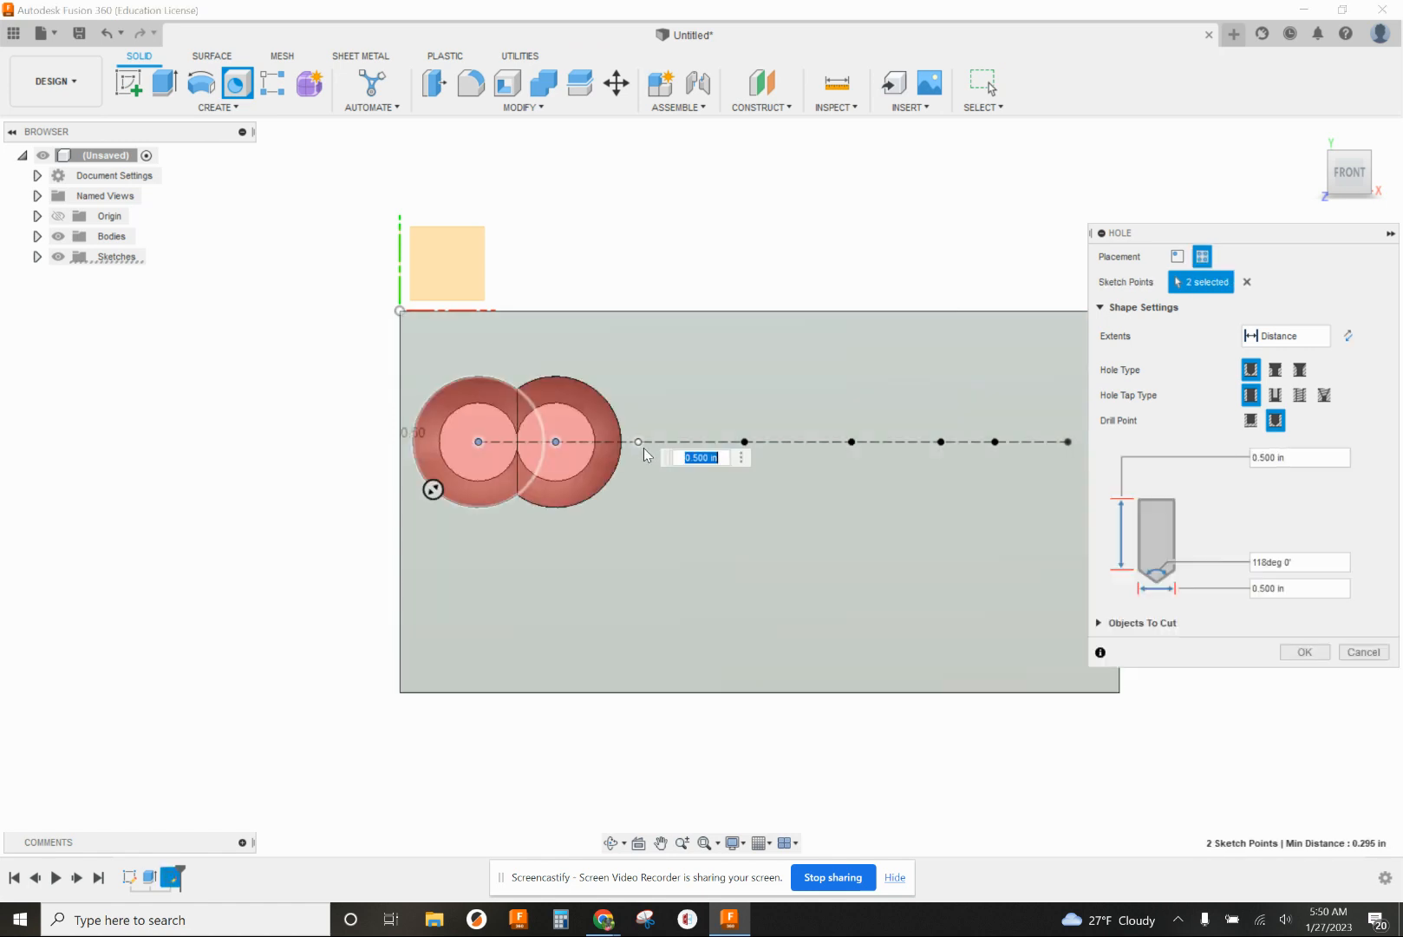
click(638, 442)
click(744, 441)
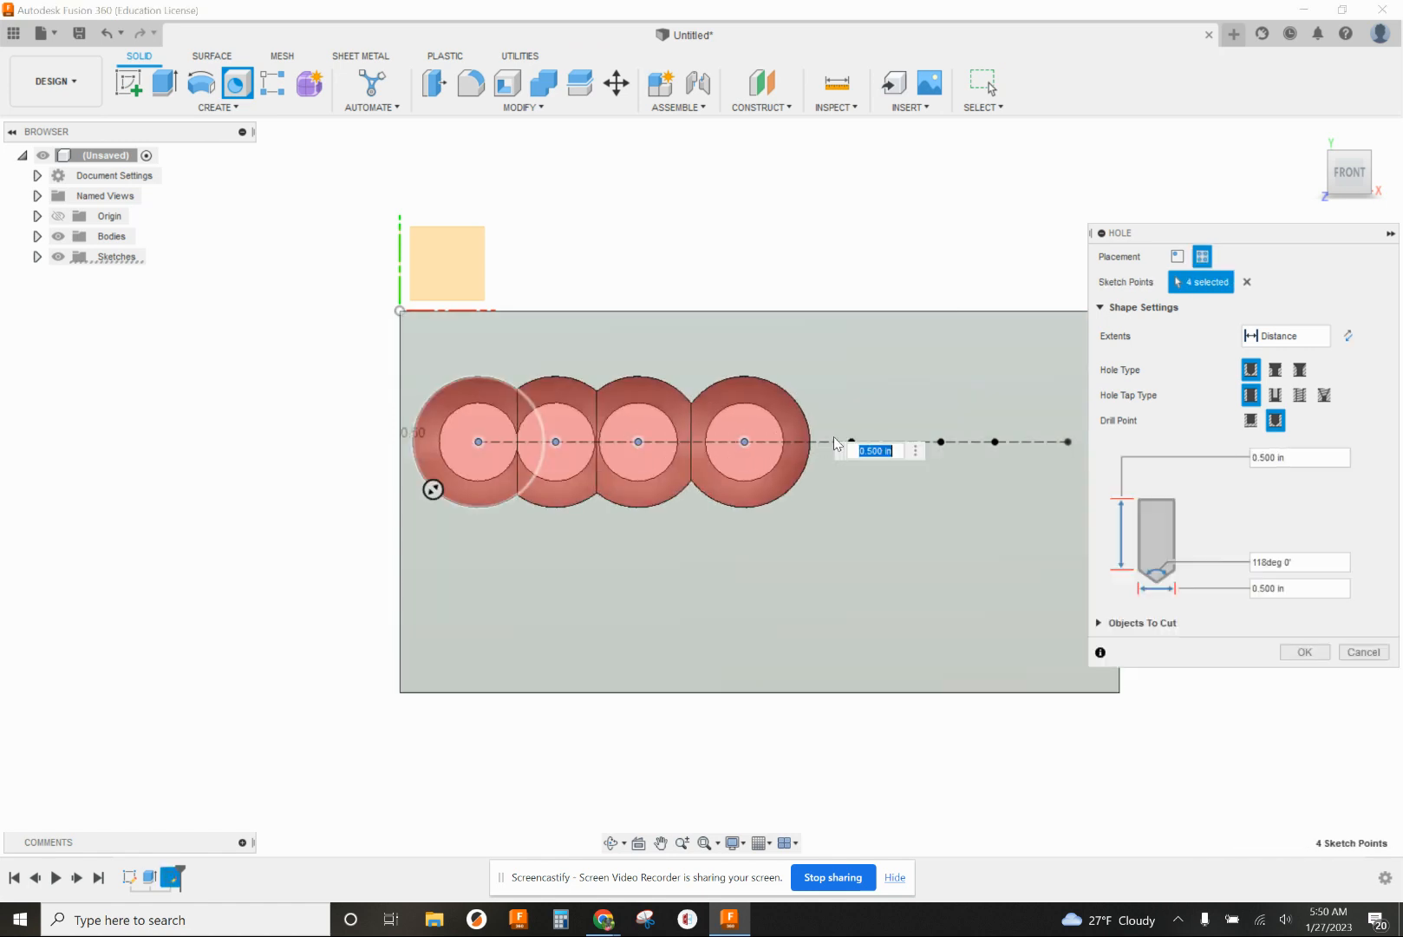
scroll(779, 390, down, 3)
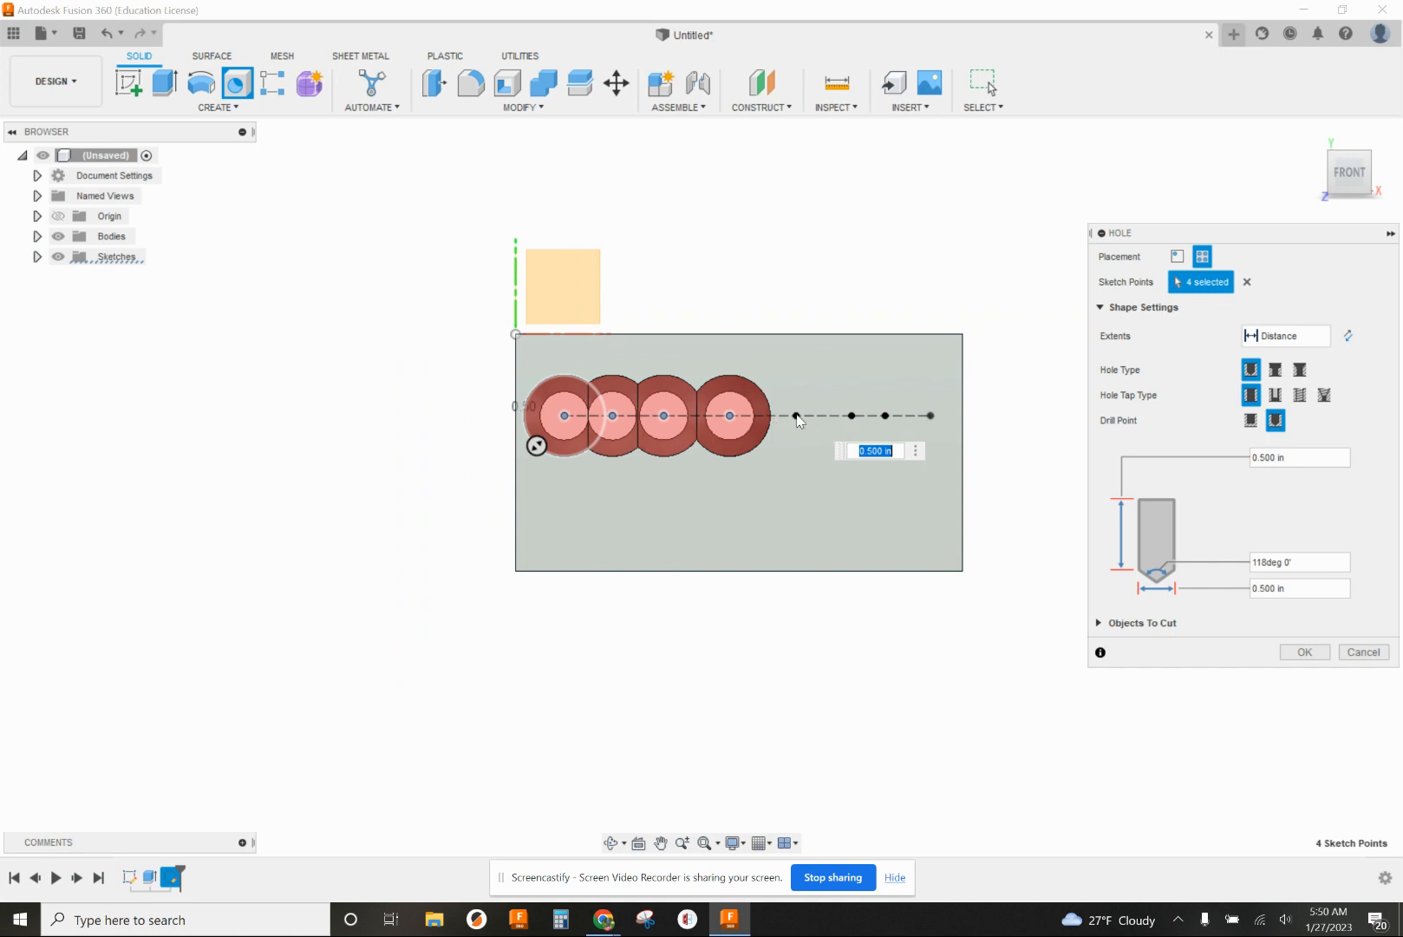
click(797, 415)
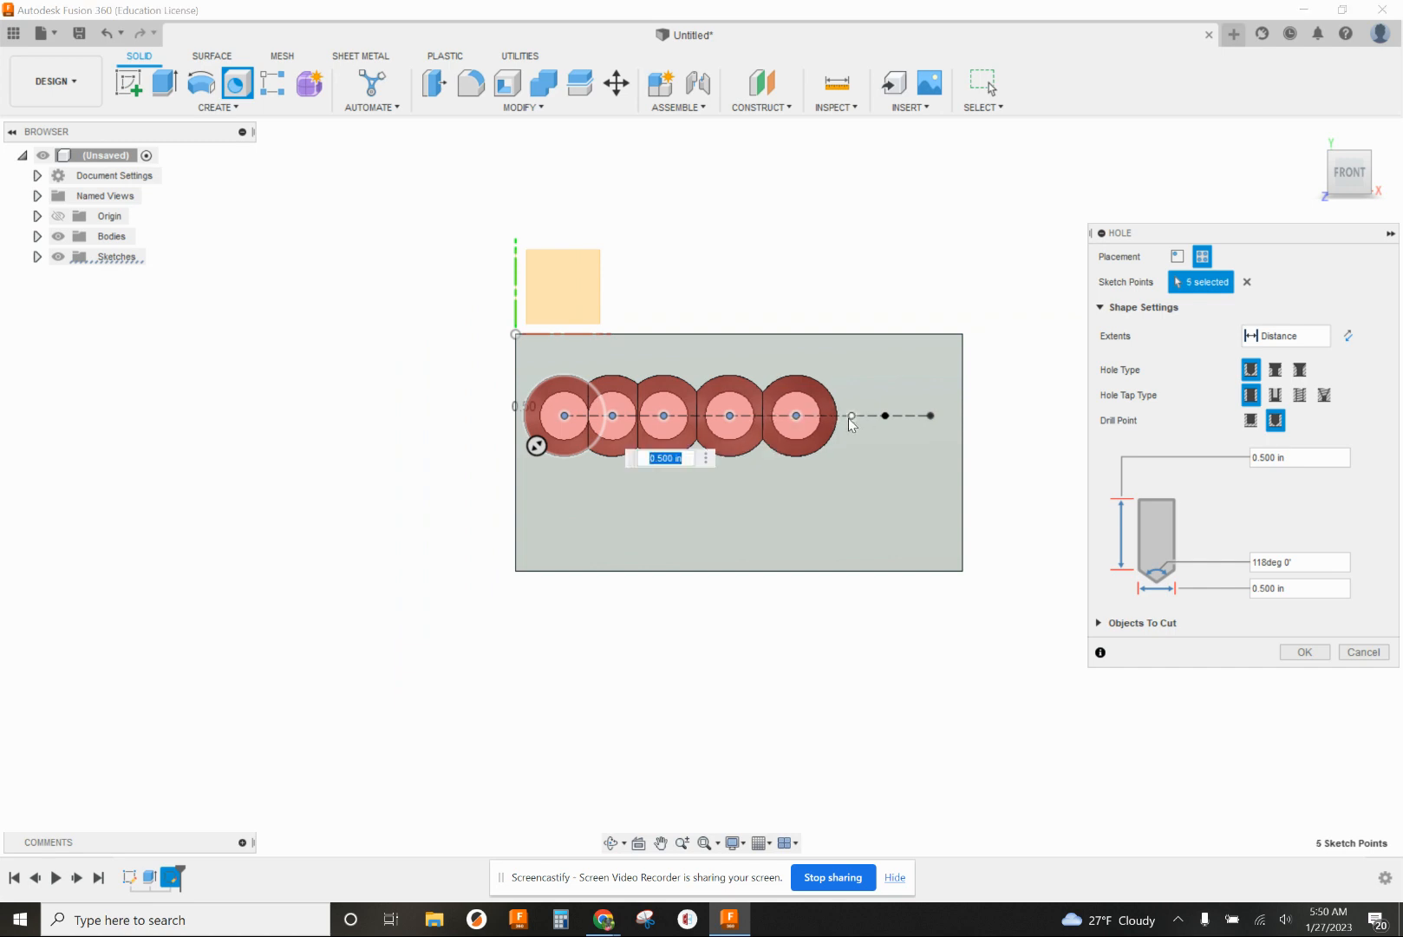
click(851, 415)
click(885, 416)
click(930, 415)
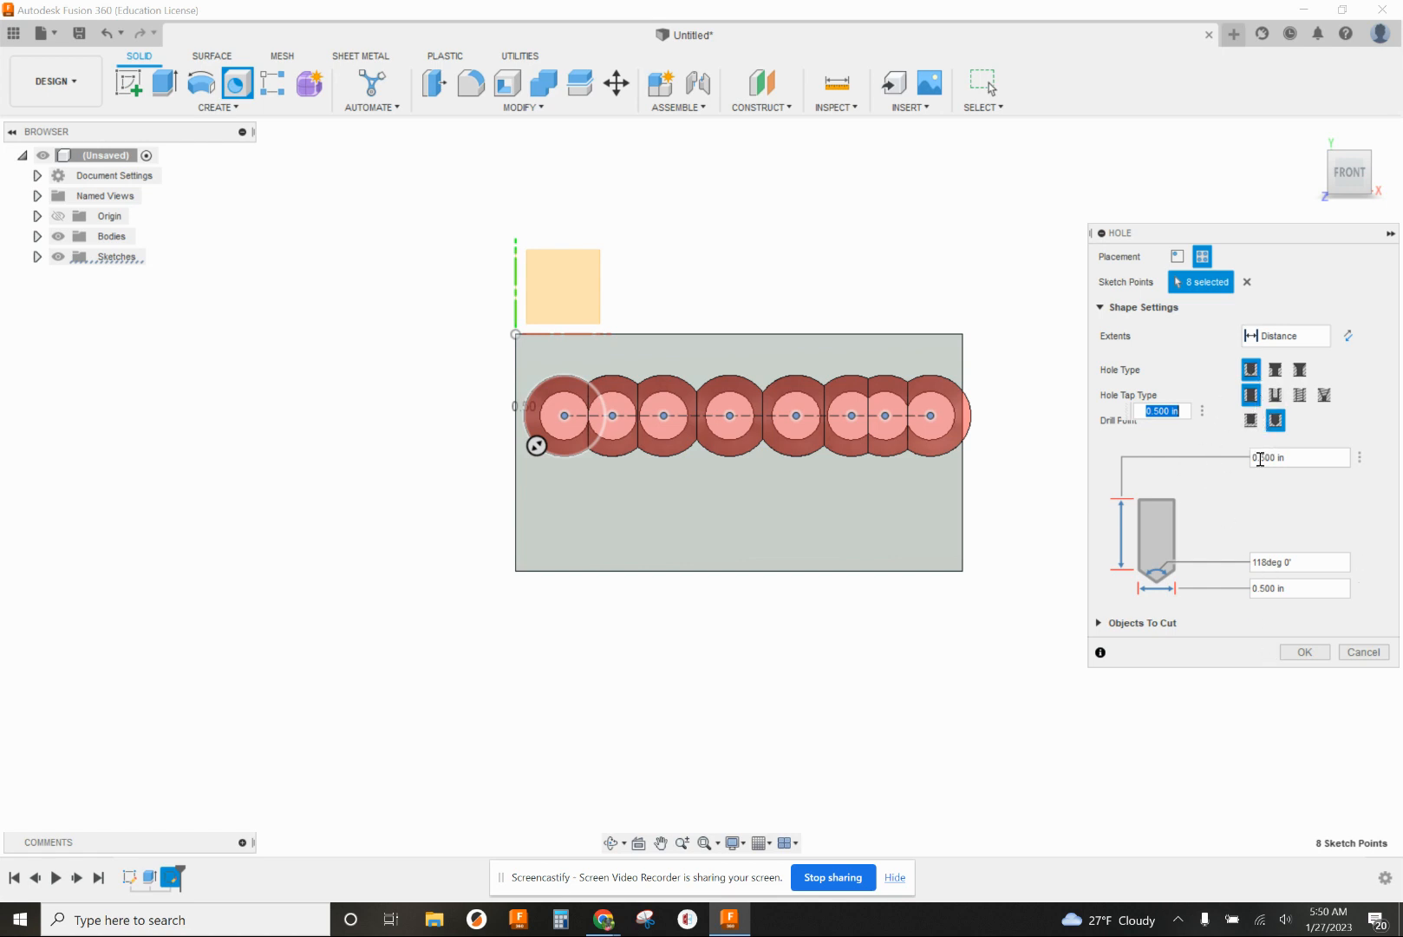
Set the hole extents to All and the diameter to 0.187 in, and create the row of holes
click(1288, 336)
click(1270, 396)
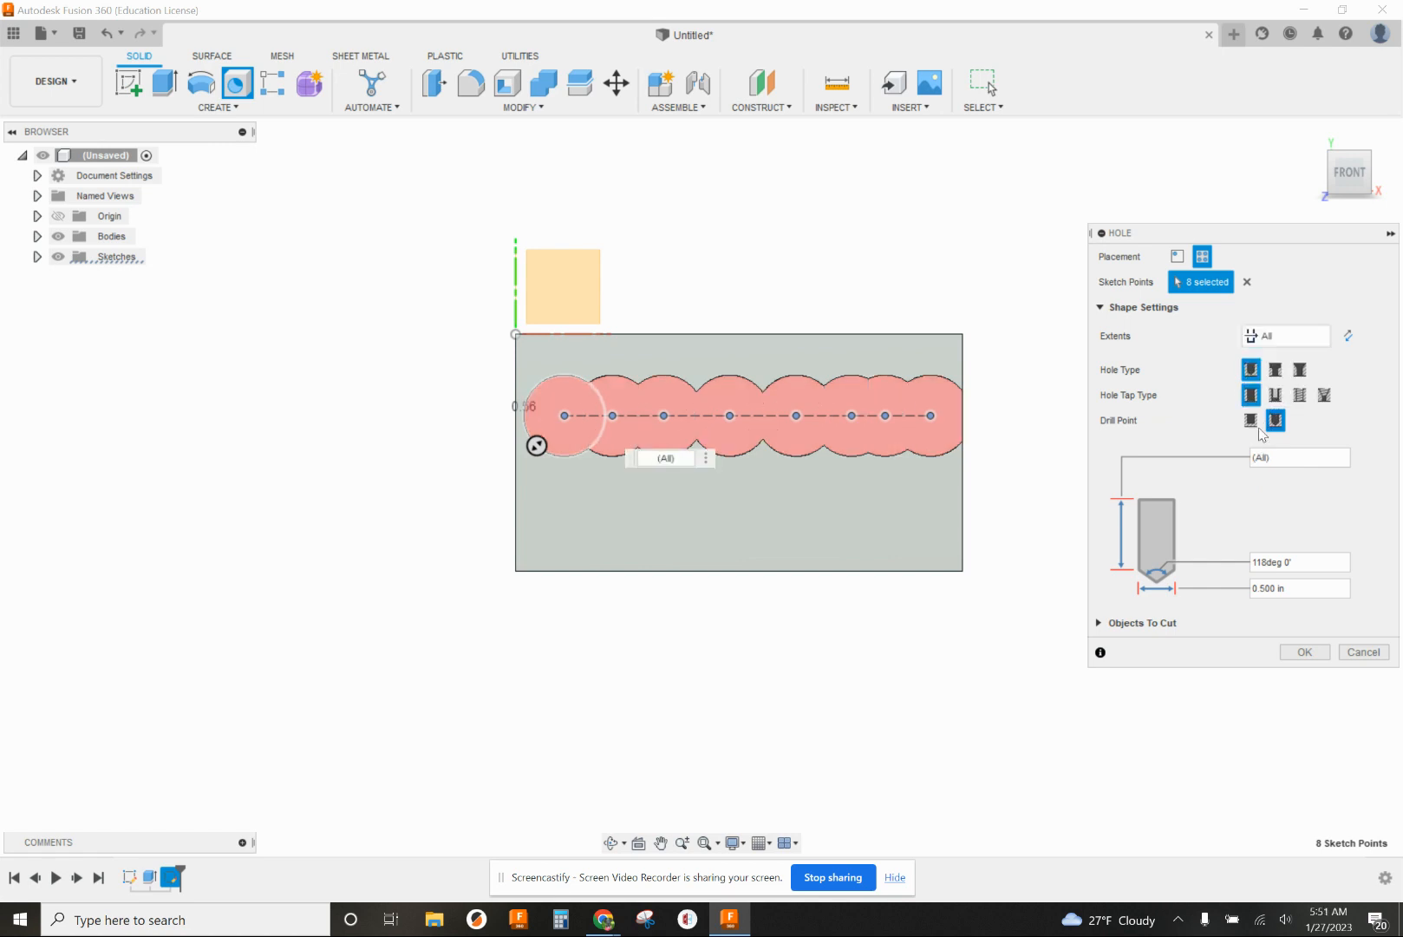
key(BackSpace)
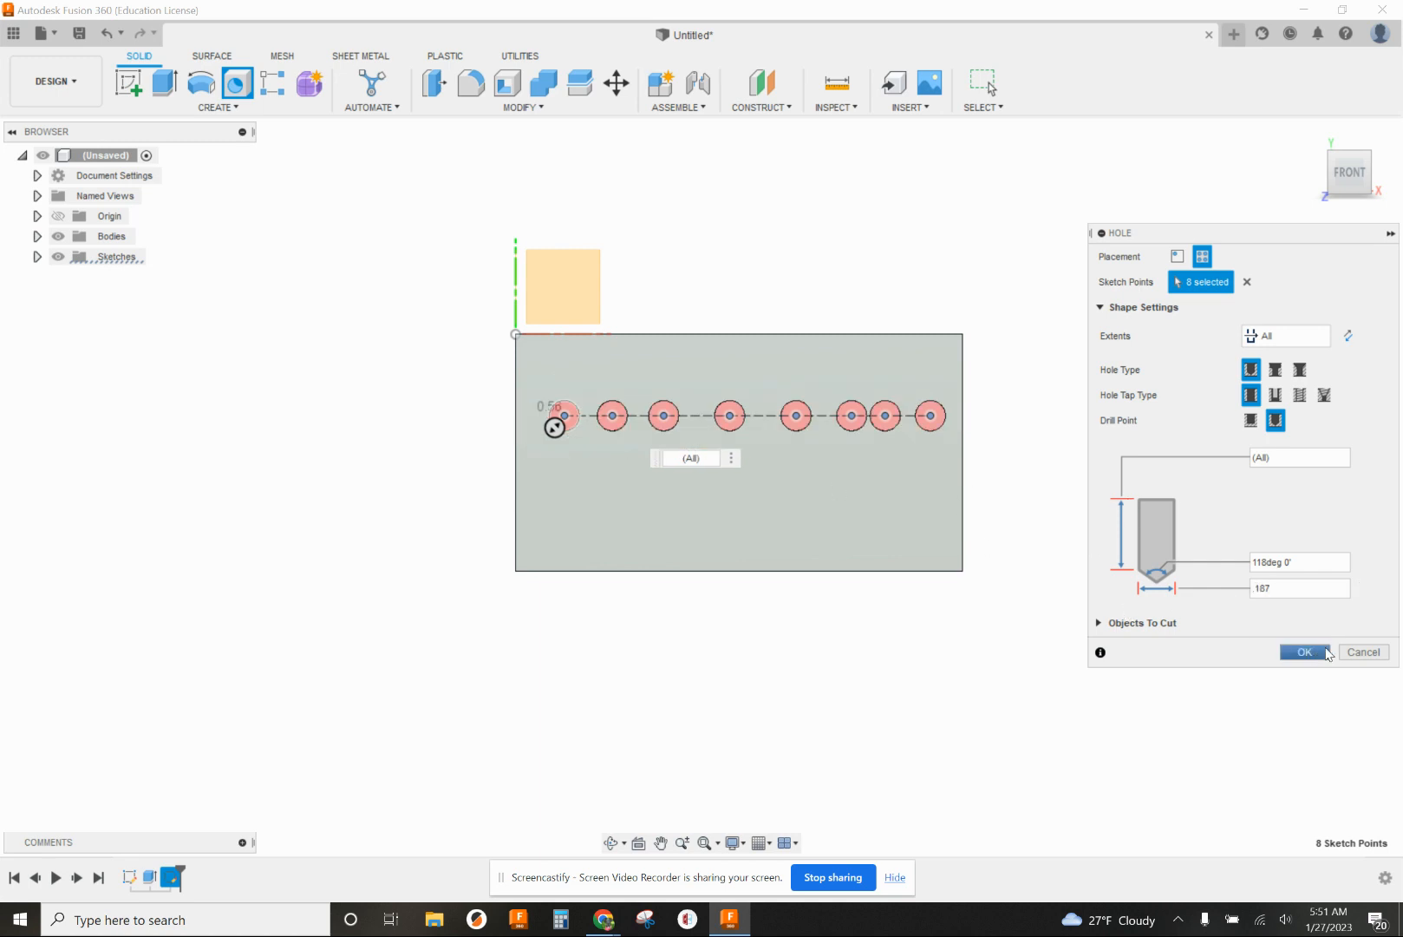
click(1304, 652)
shift+middle_drag(930, 494, 893, 429)
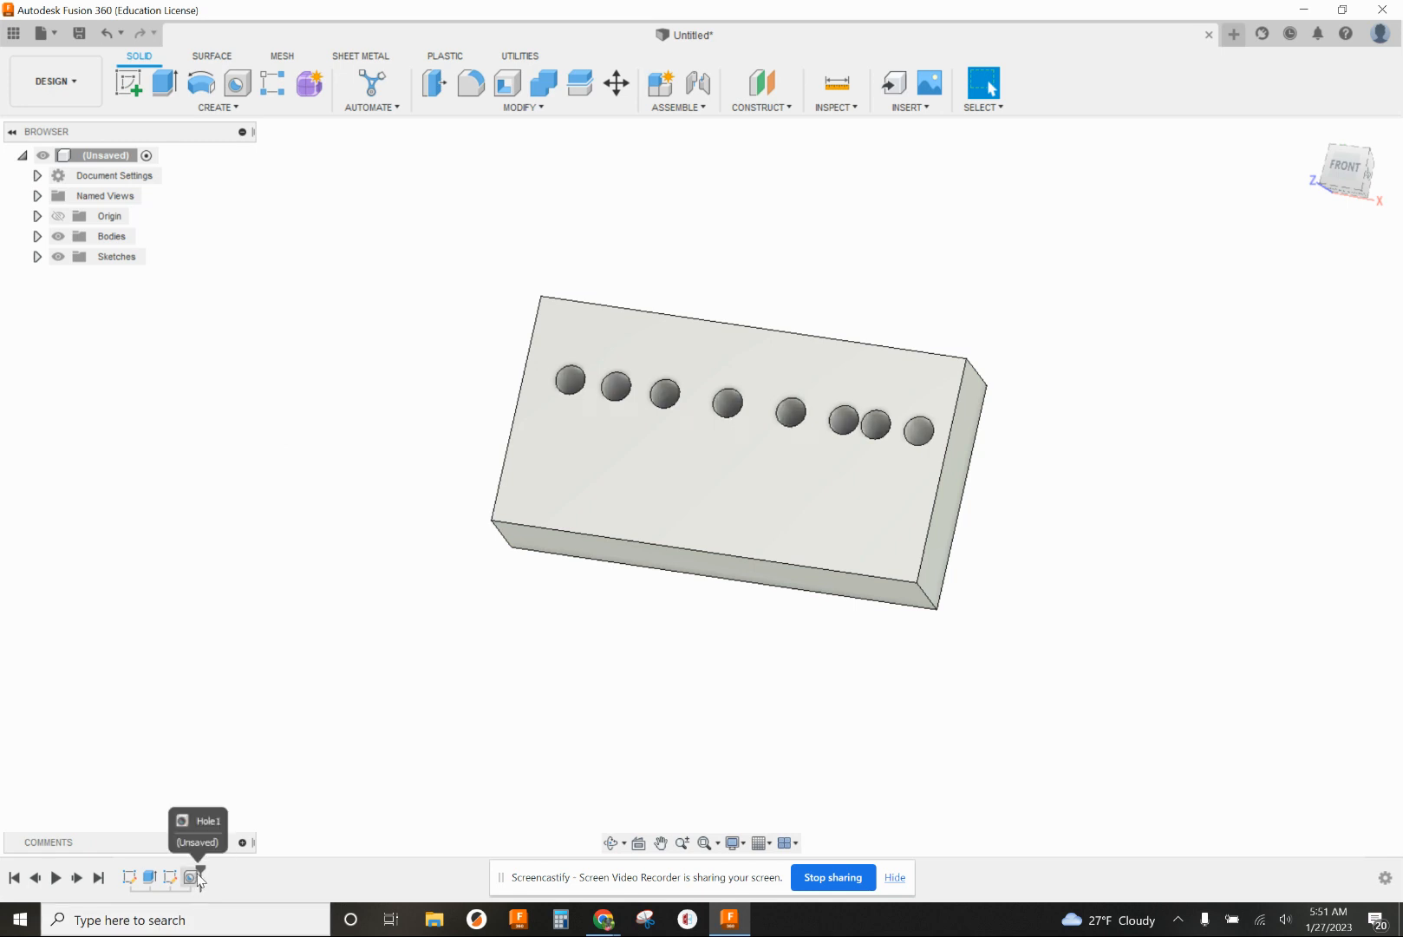
Reopen the sketch with the row of points and delete all of its geometry and dimensions
double_click(170, 876)
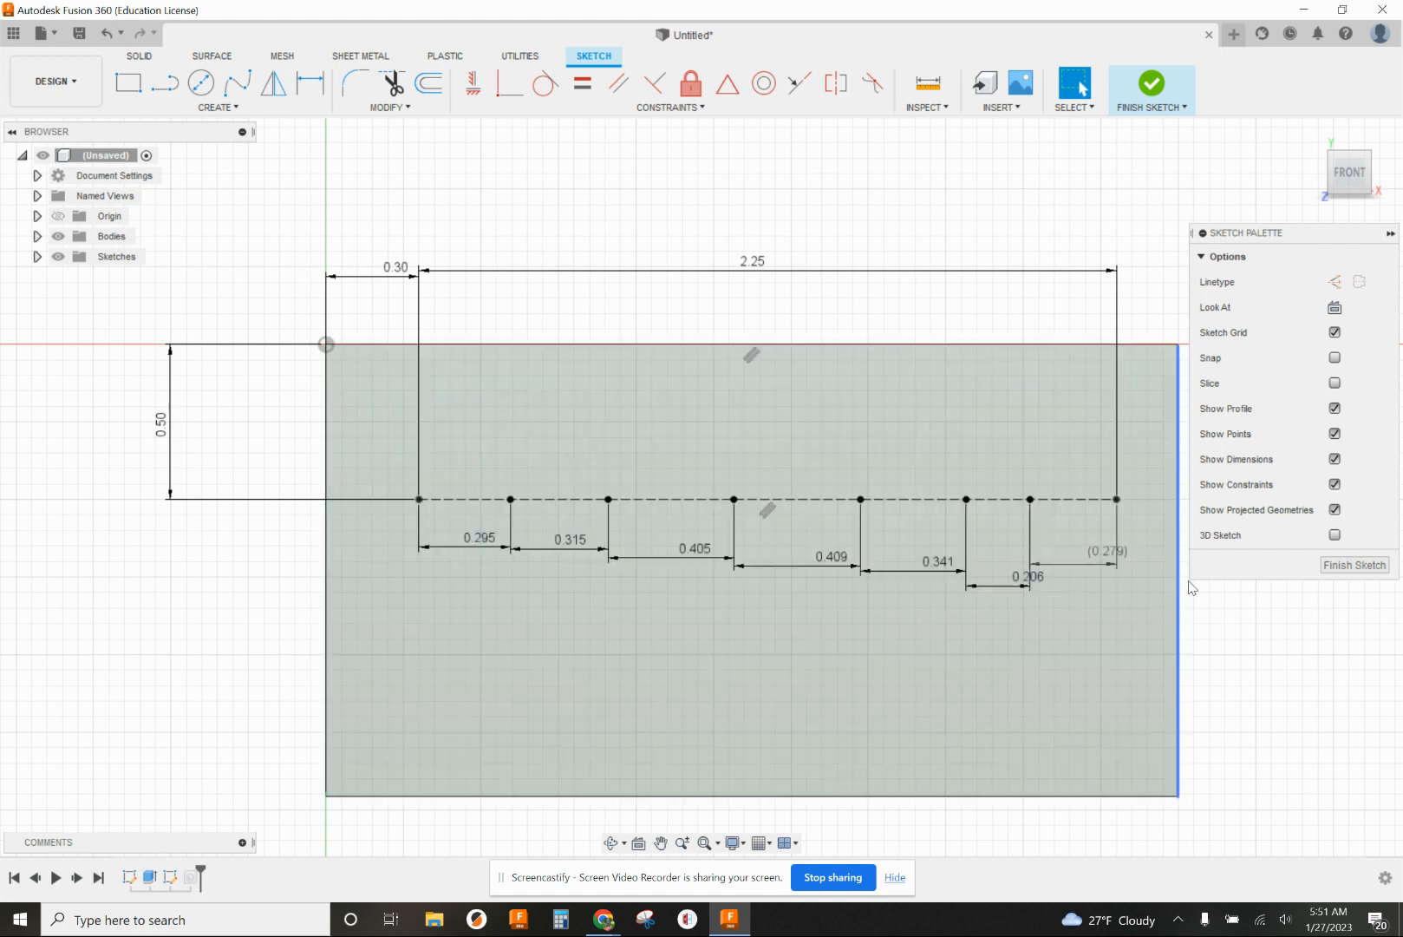
drag(1145, 437, 379, 581)
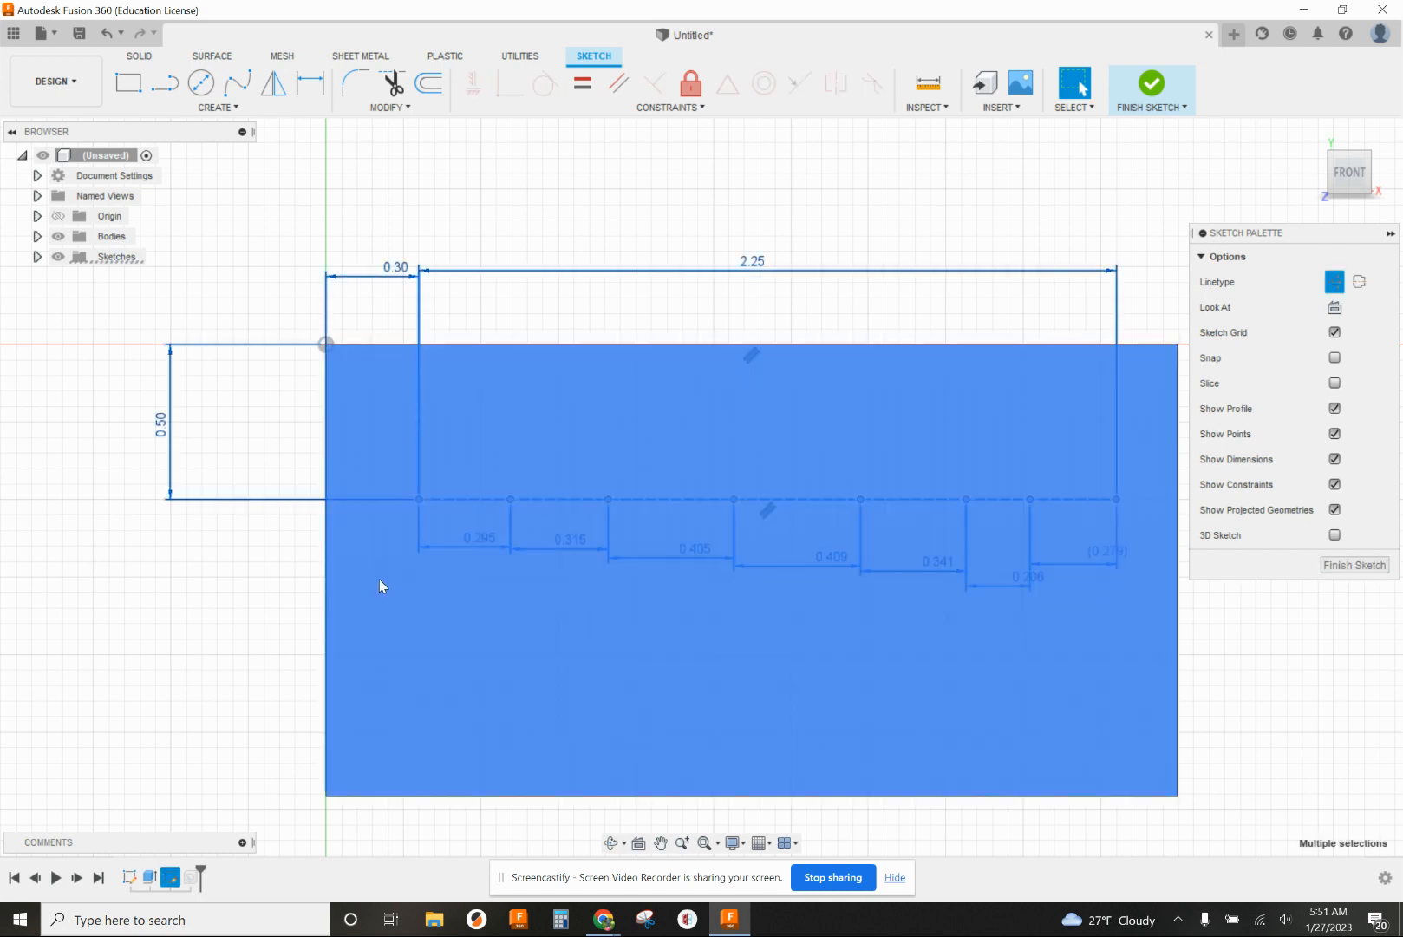
key(Delete)
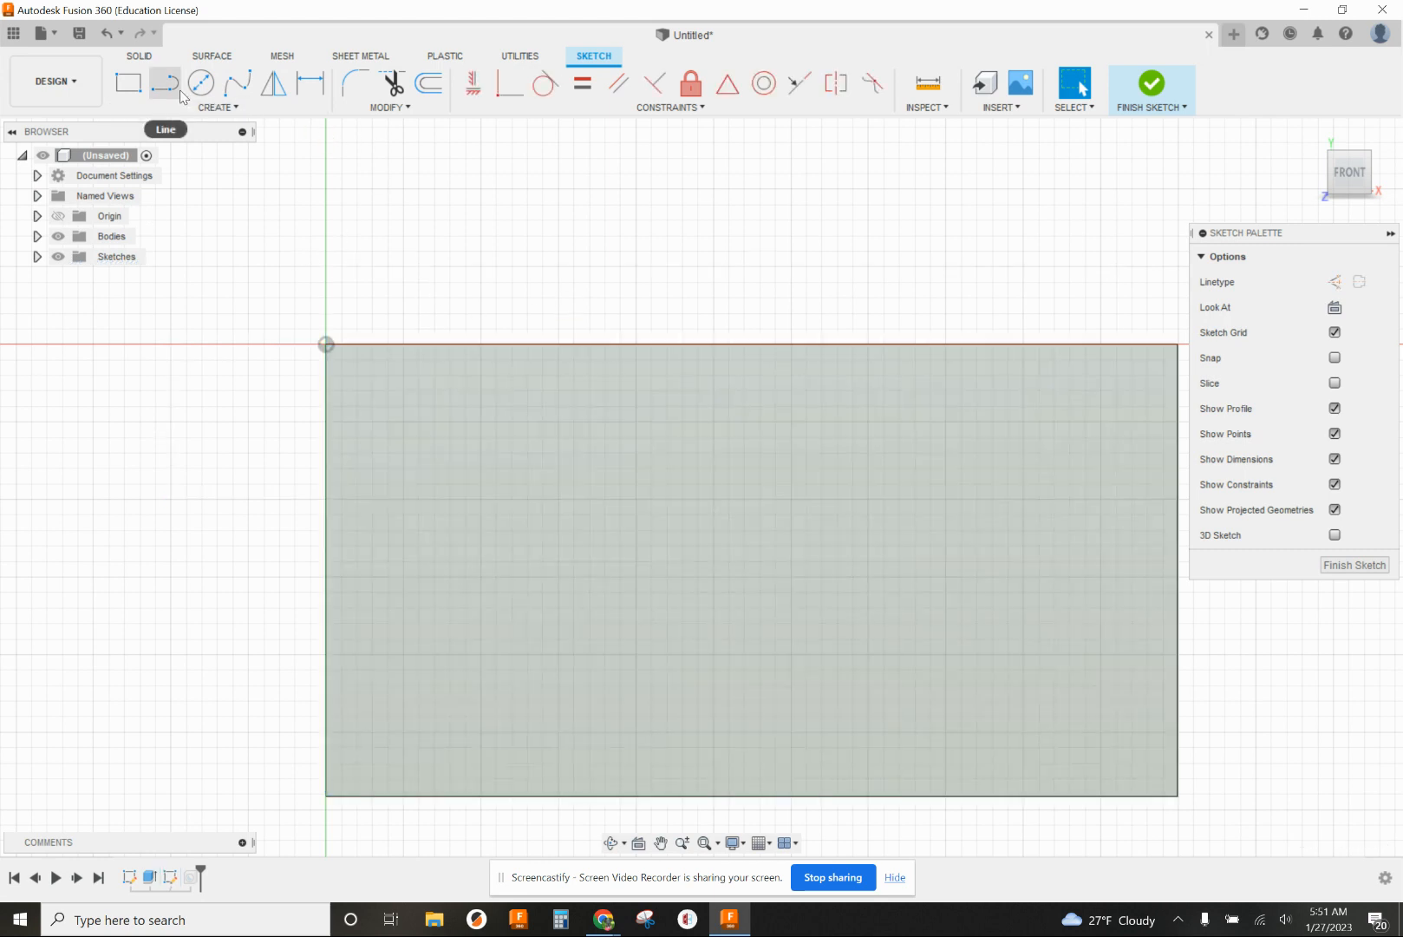
Sketch a two-point construction rectangle about 0.82 in tall inside the block's front face
click(134, 92)
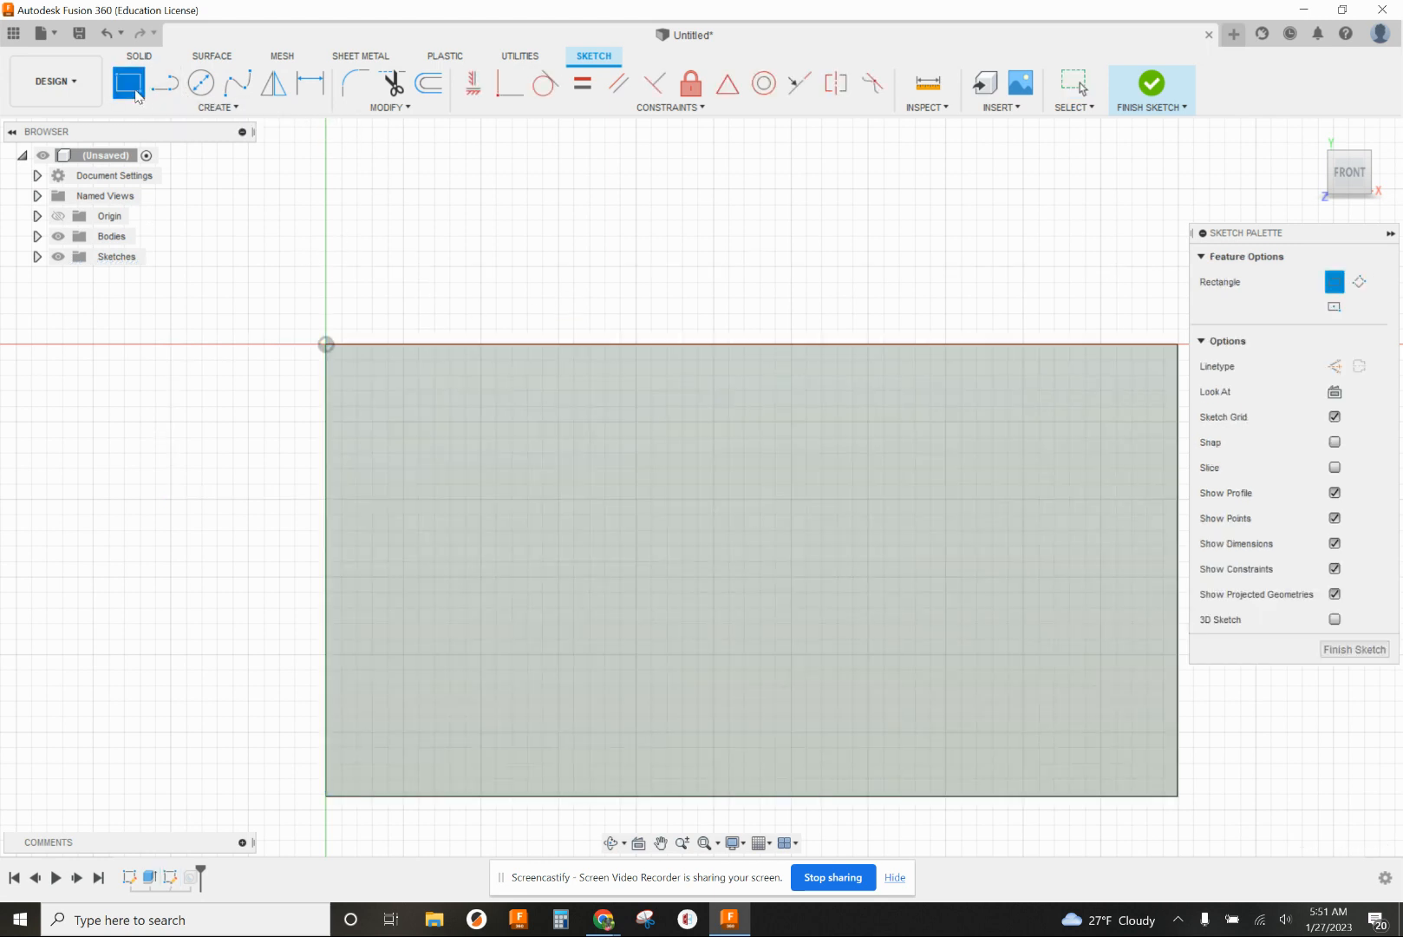
click(1335, 368)
click(458, 452)
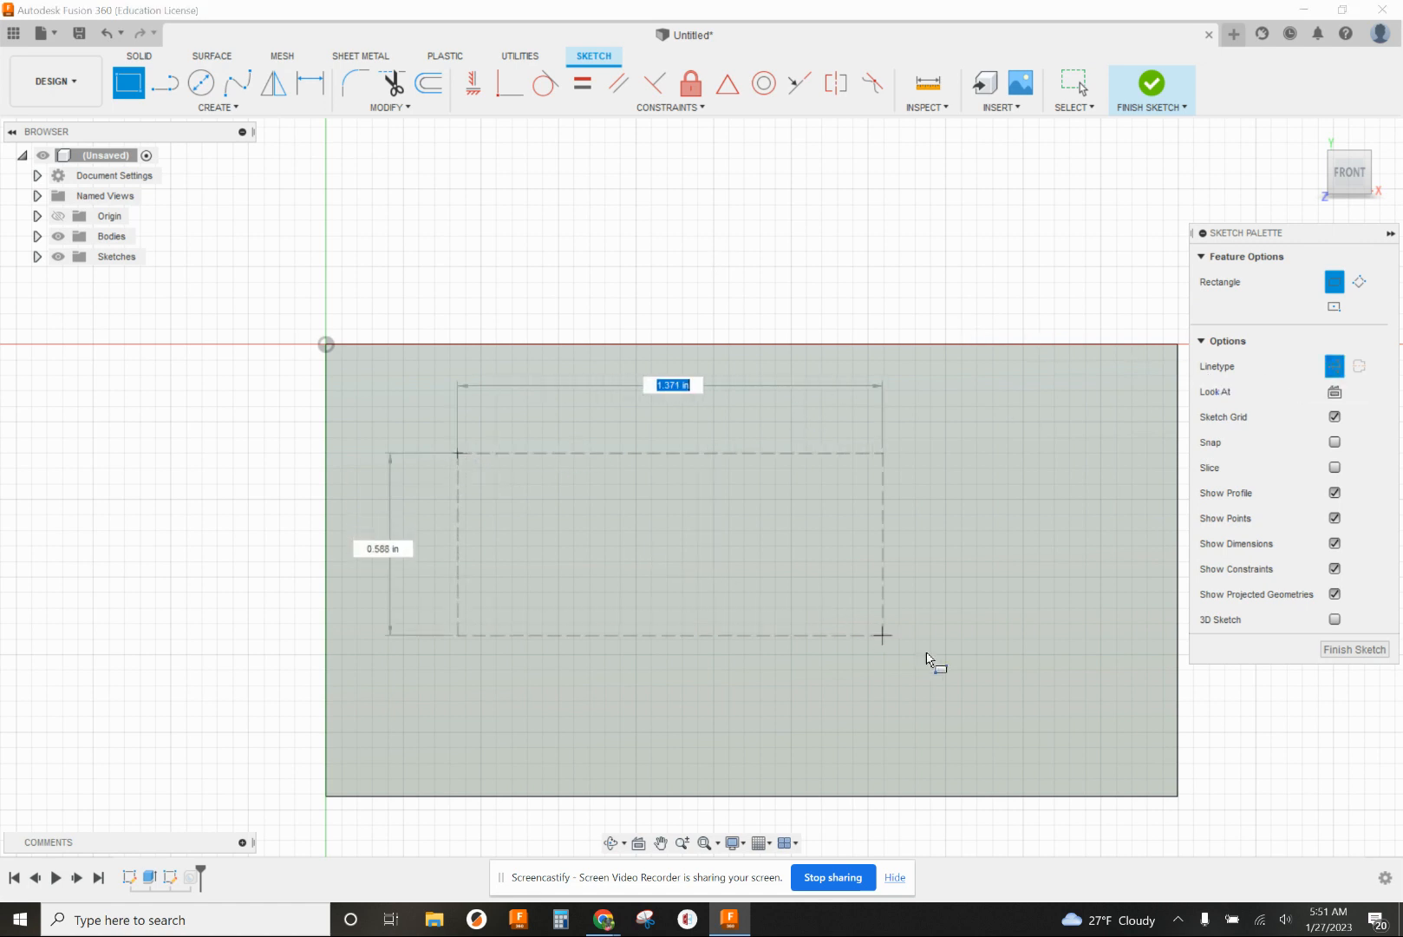
click(1060, 707)
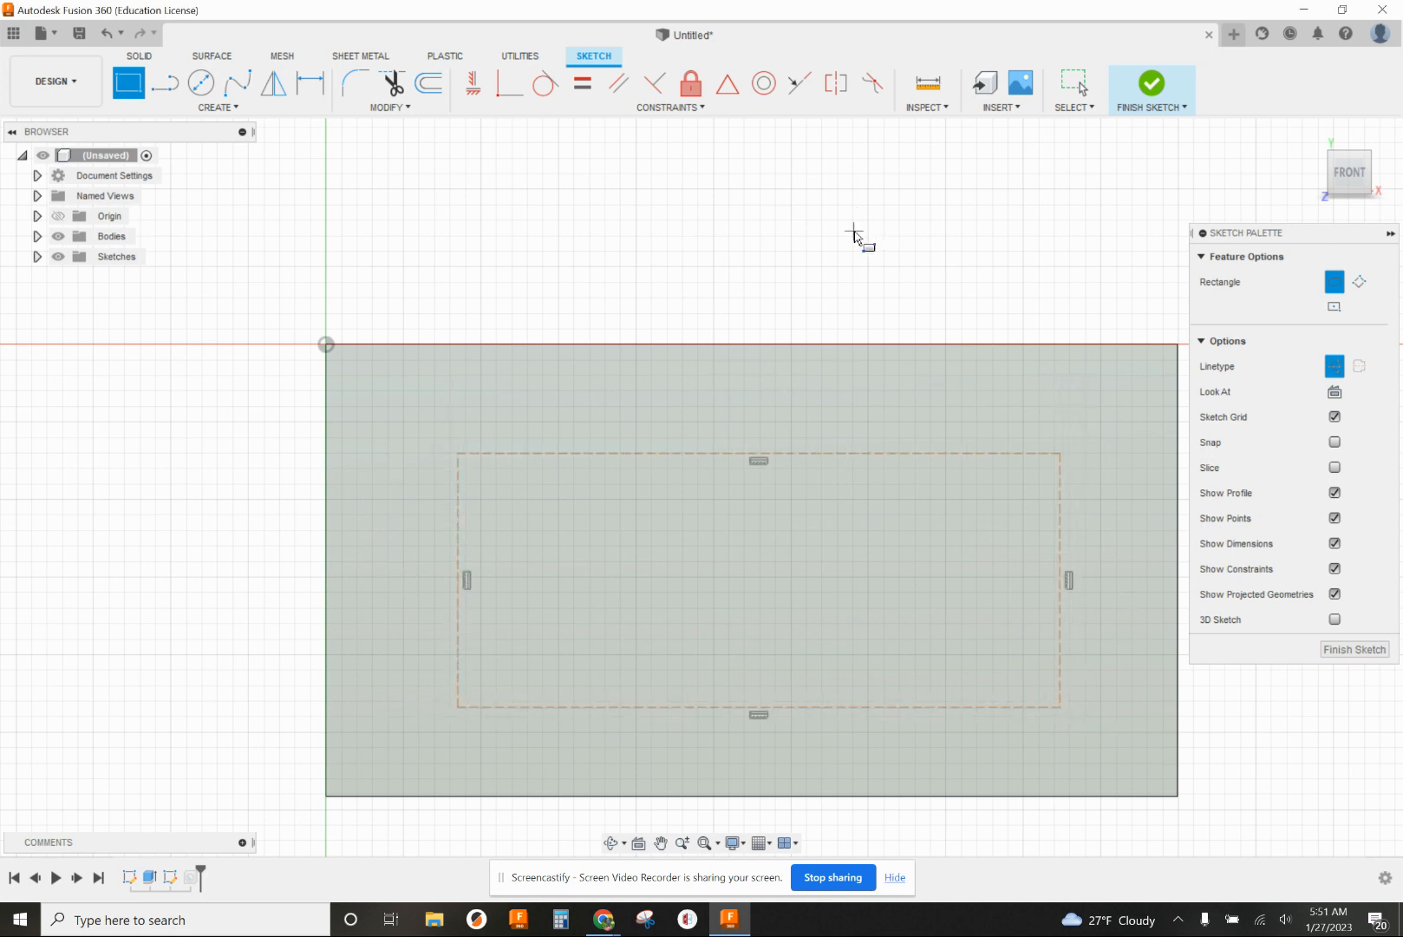
key(Escape)
Dimension the rectangle's left side 0.5 in from the block's left edge and set the rectangle's width to 1.75 in
key(d)
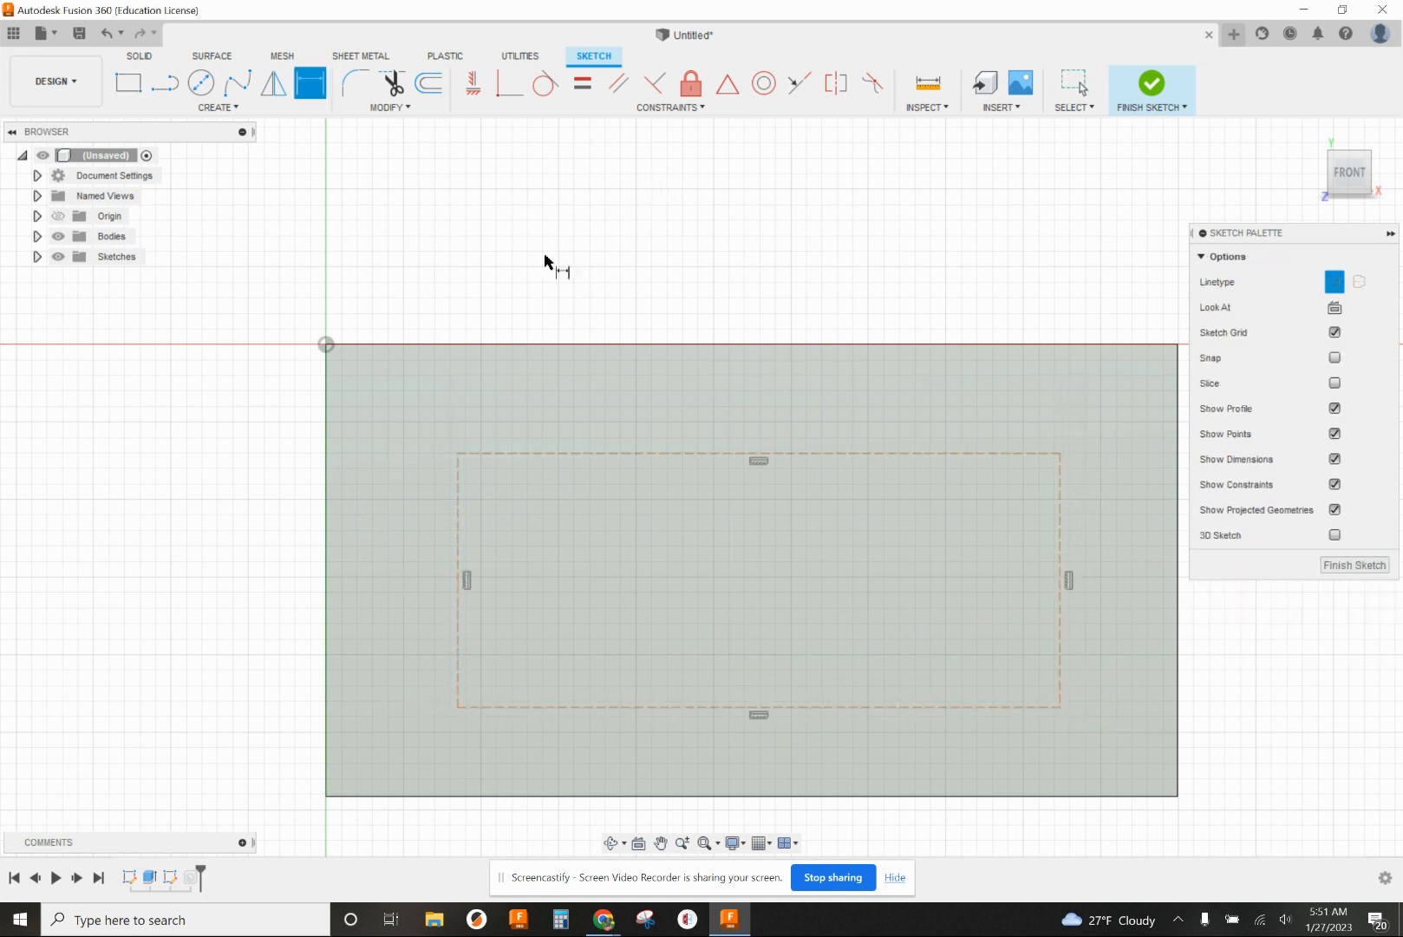
click(327, 553)
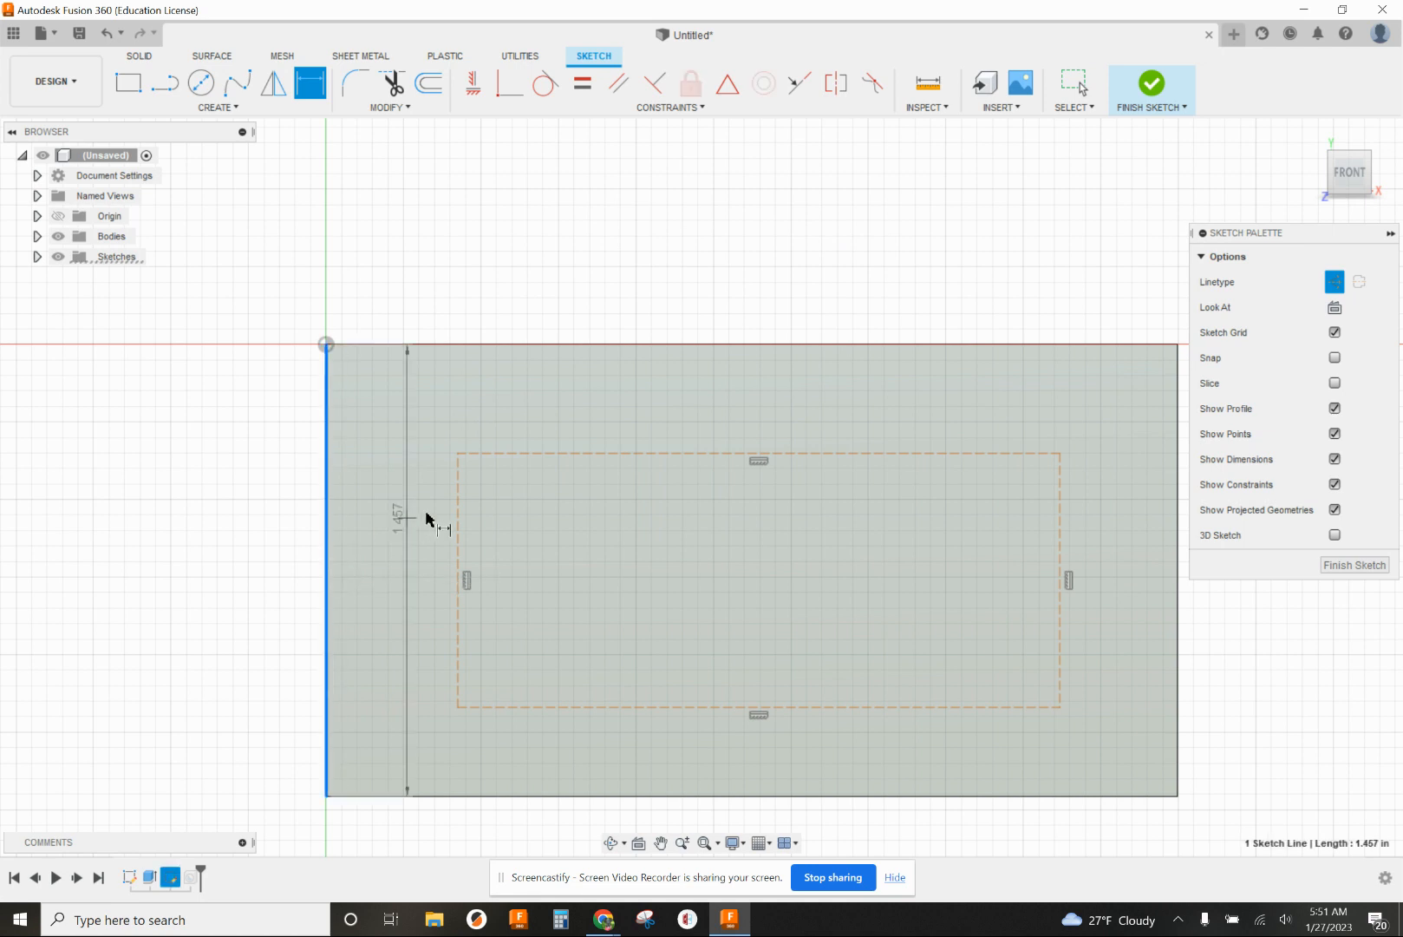
click(457, 518)
text(0.5)
key(Return)
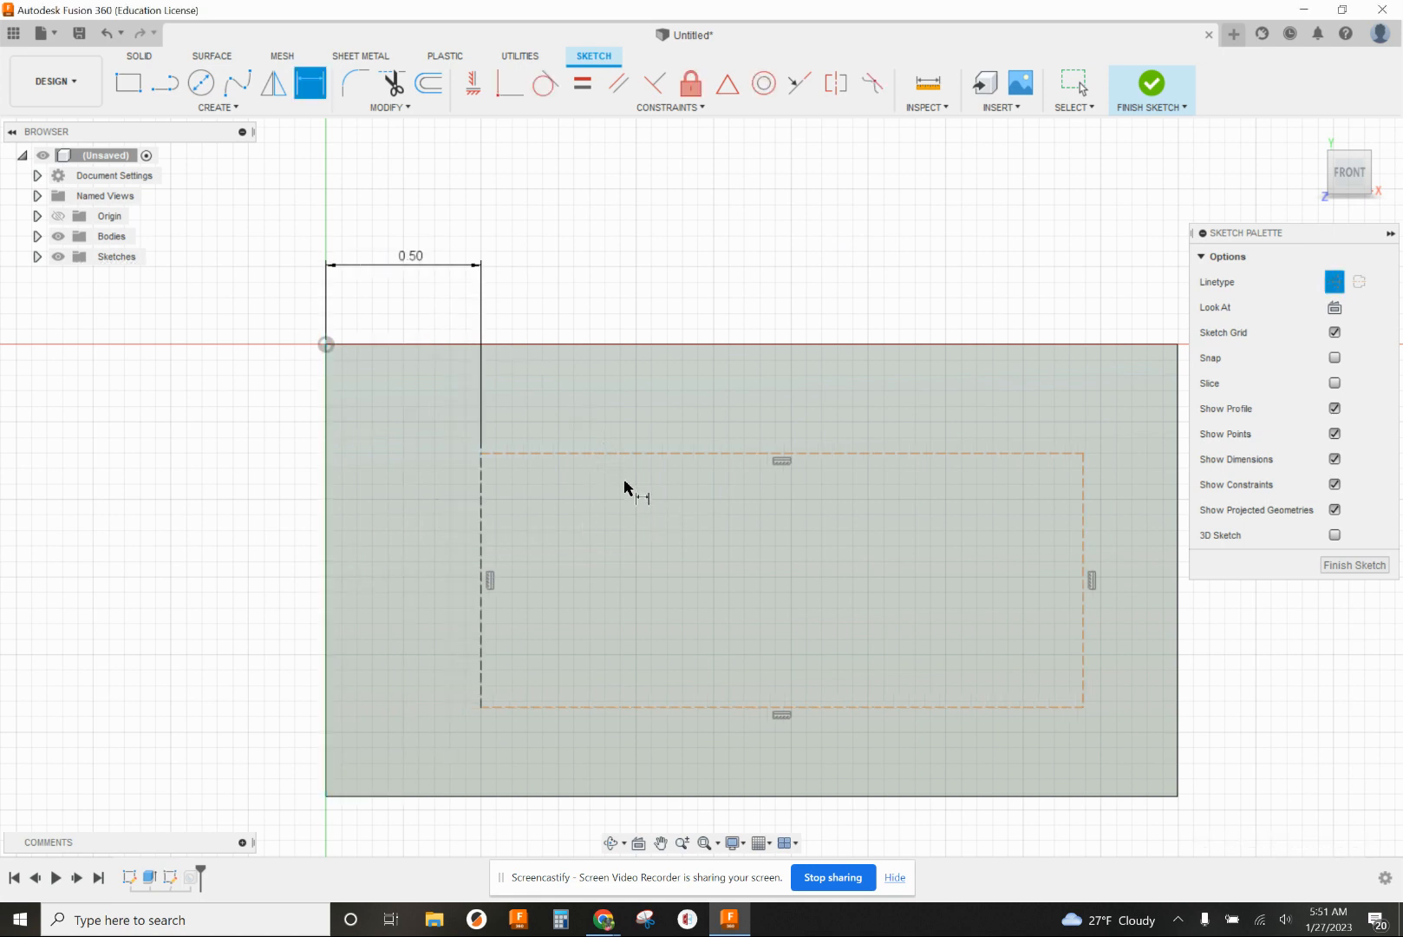
click(618, 453)
click(647, 277)
text(1.75)
key(Return)
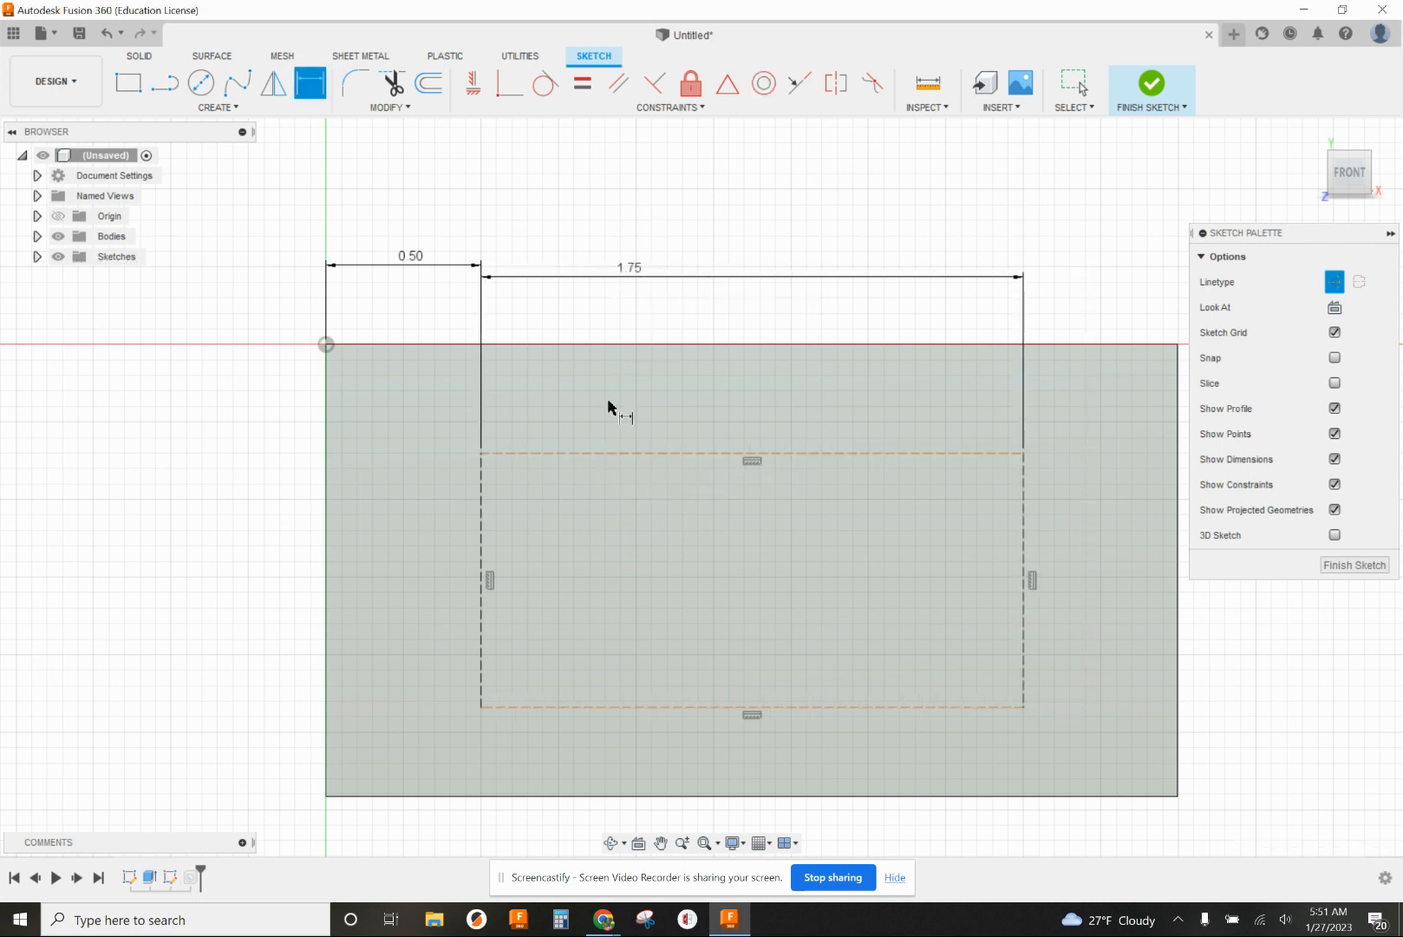
Dimension the rectangle's top side 0.375 in below the block's top edge
click(520, 346)
click(482, 452)
click(219, 431)
key(BackSpace)
text(.375)
key(Return)
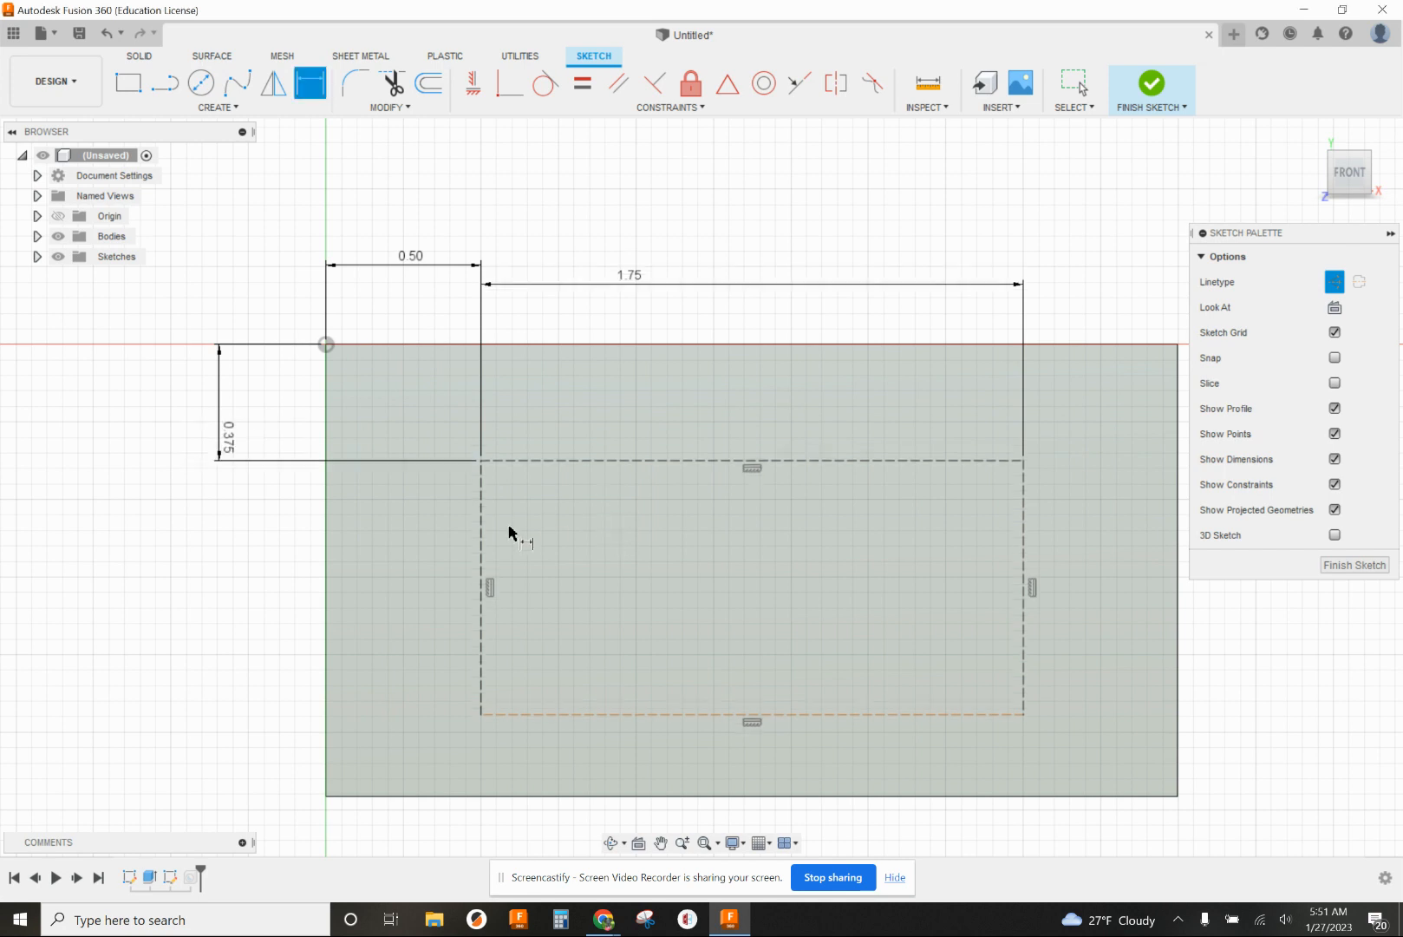
Set the rectangle's height to 0.75 in and finish the sketch
click(484, 574)
click(313, 572)
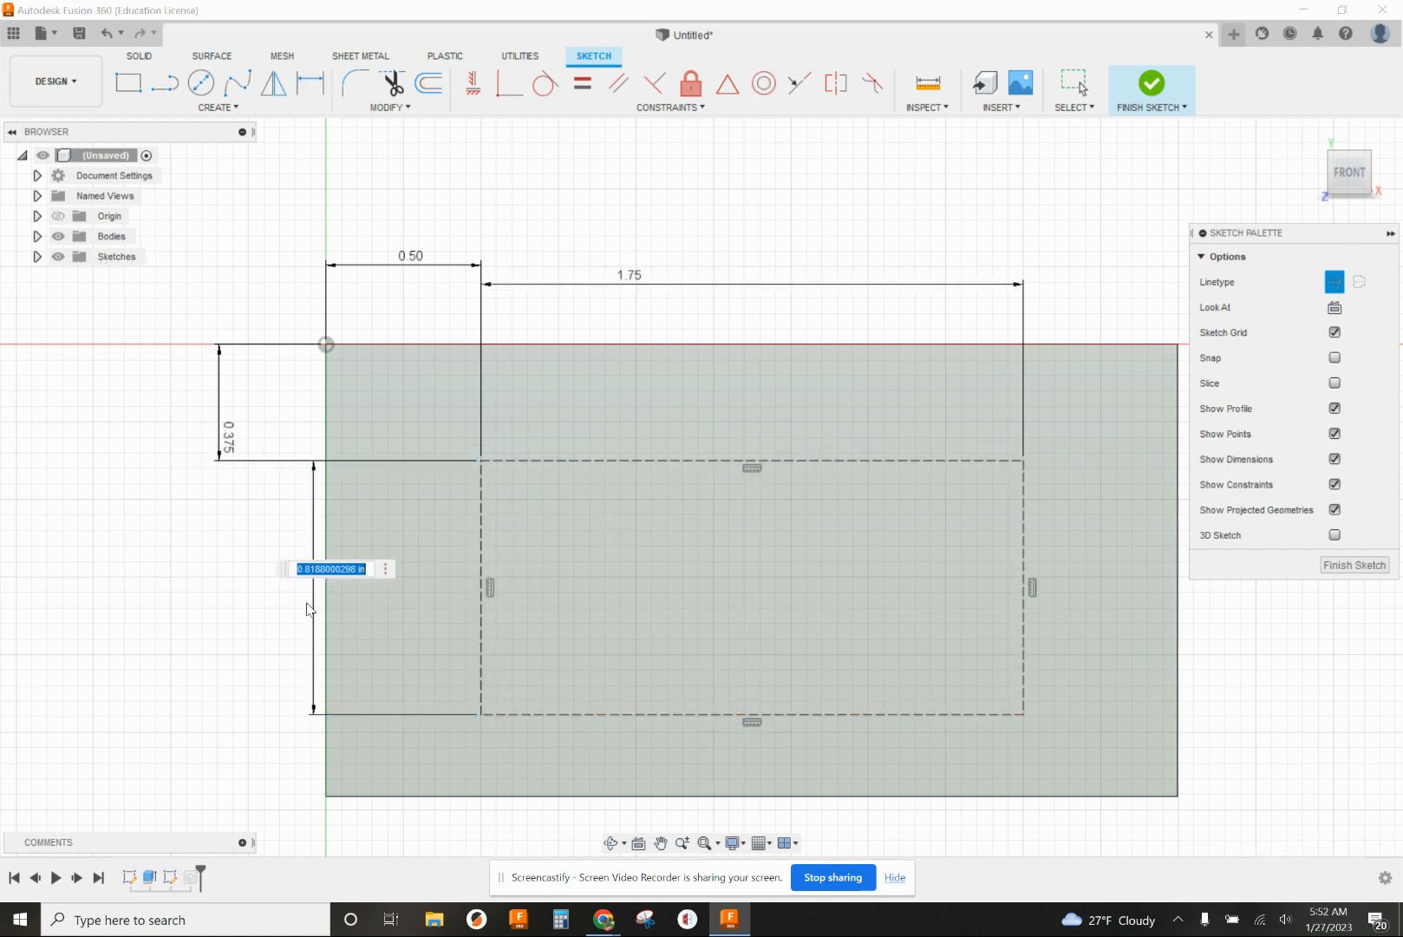
key(BackSpace)
text(.75)
key(Return)
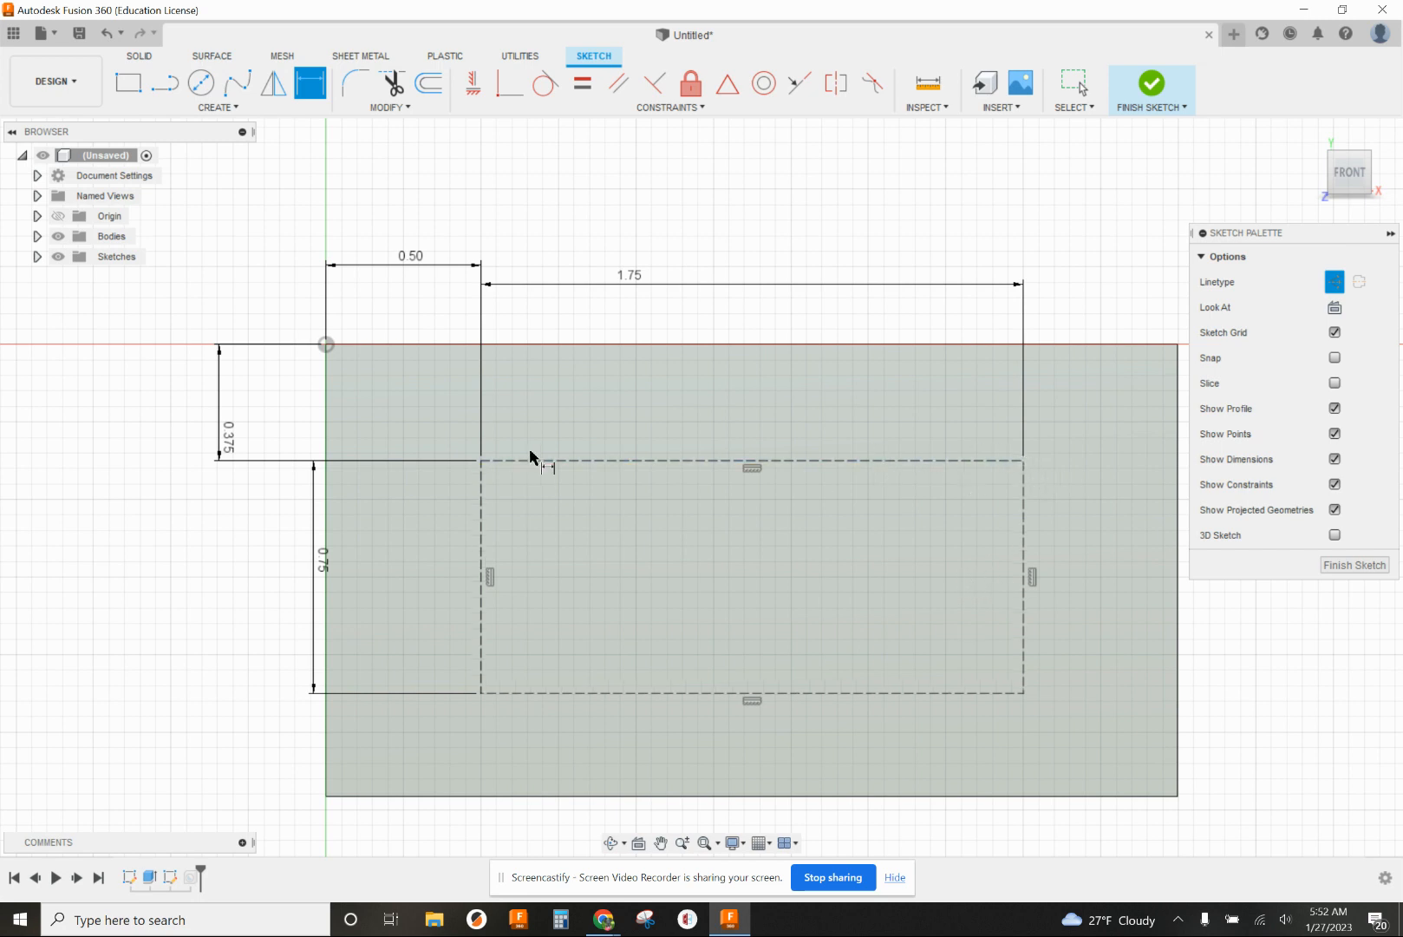
click(1353, 564)
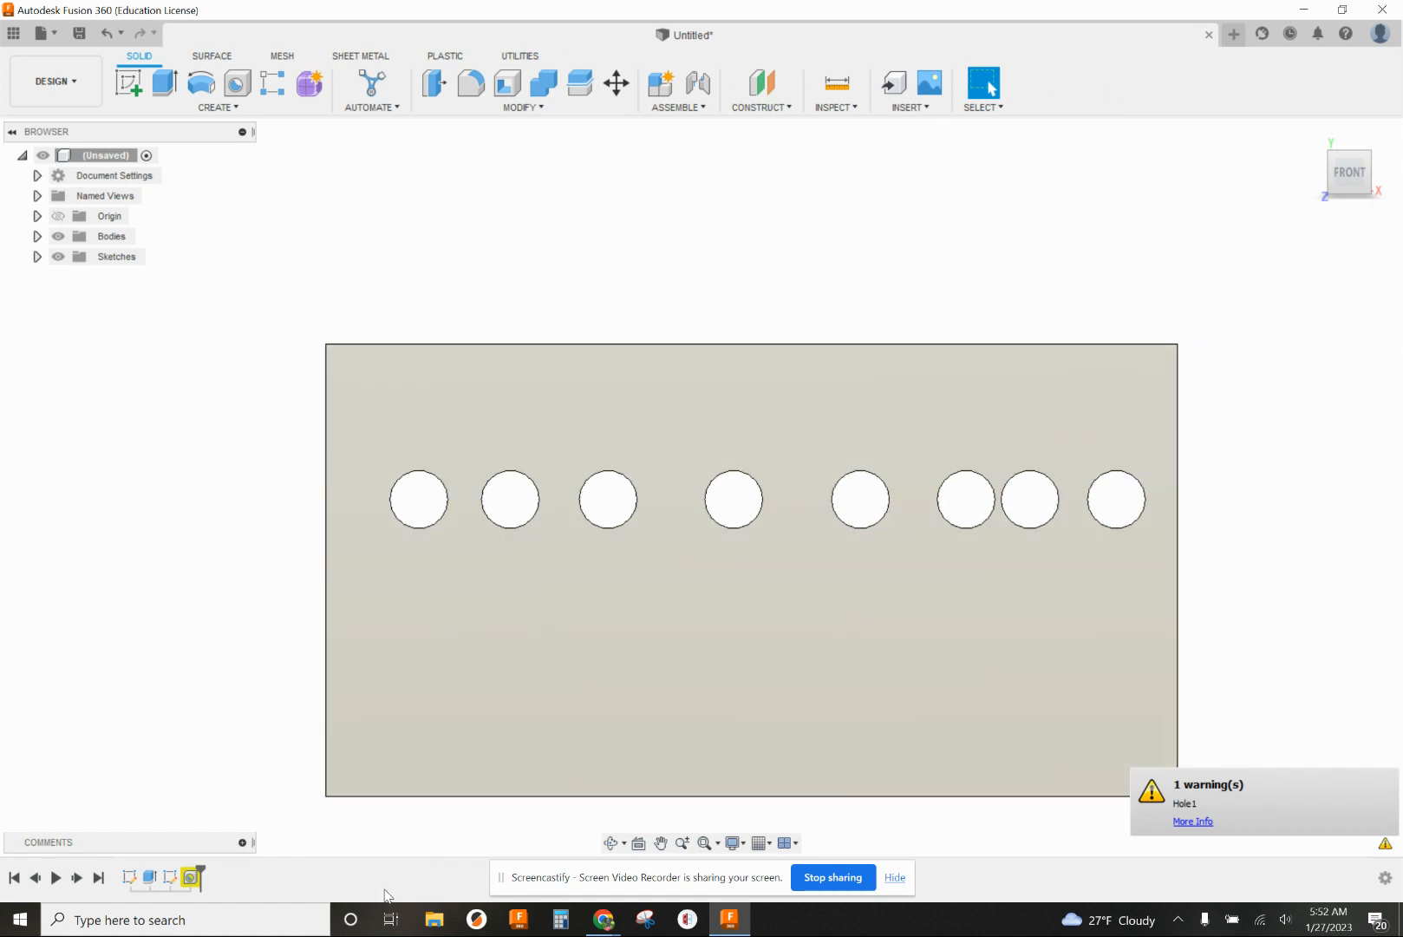
Delete the old row-of-holes feature and make the rectangle sketch, Sketch2, visible
click(194, 876)
key(Delete)
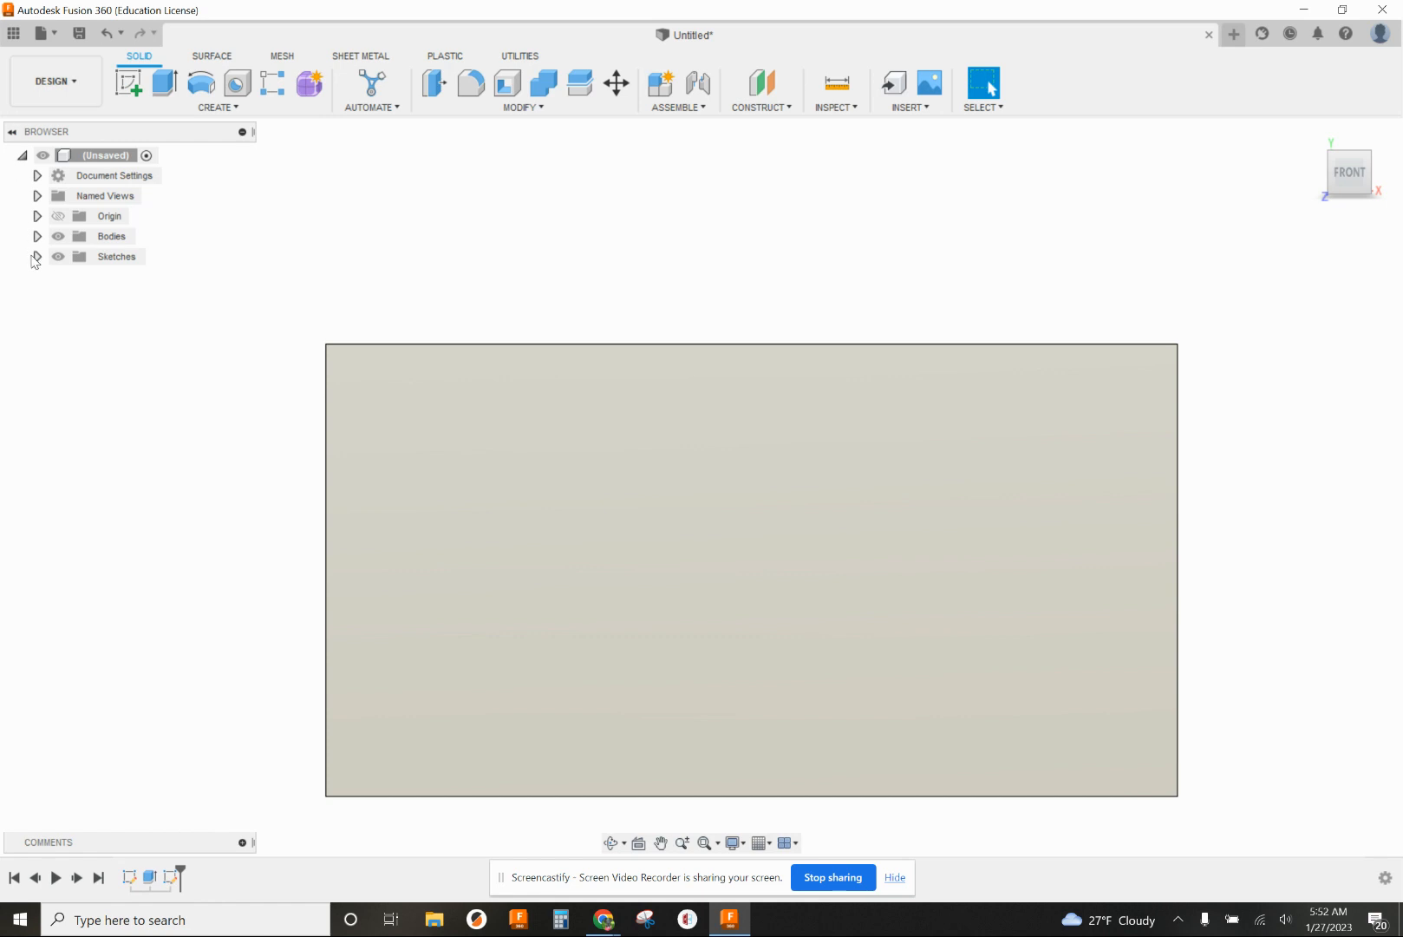
click(36, 256)
click(73, 296)
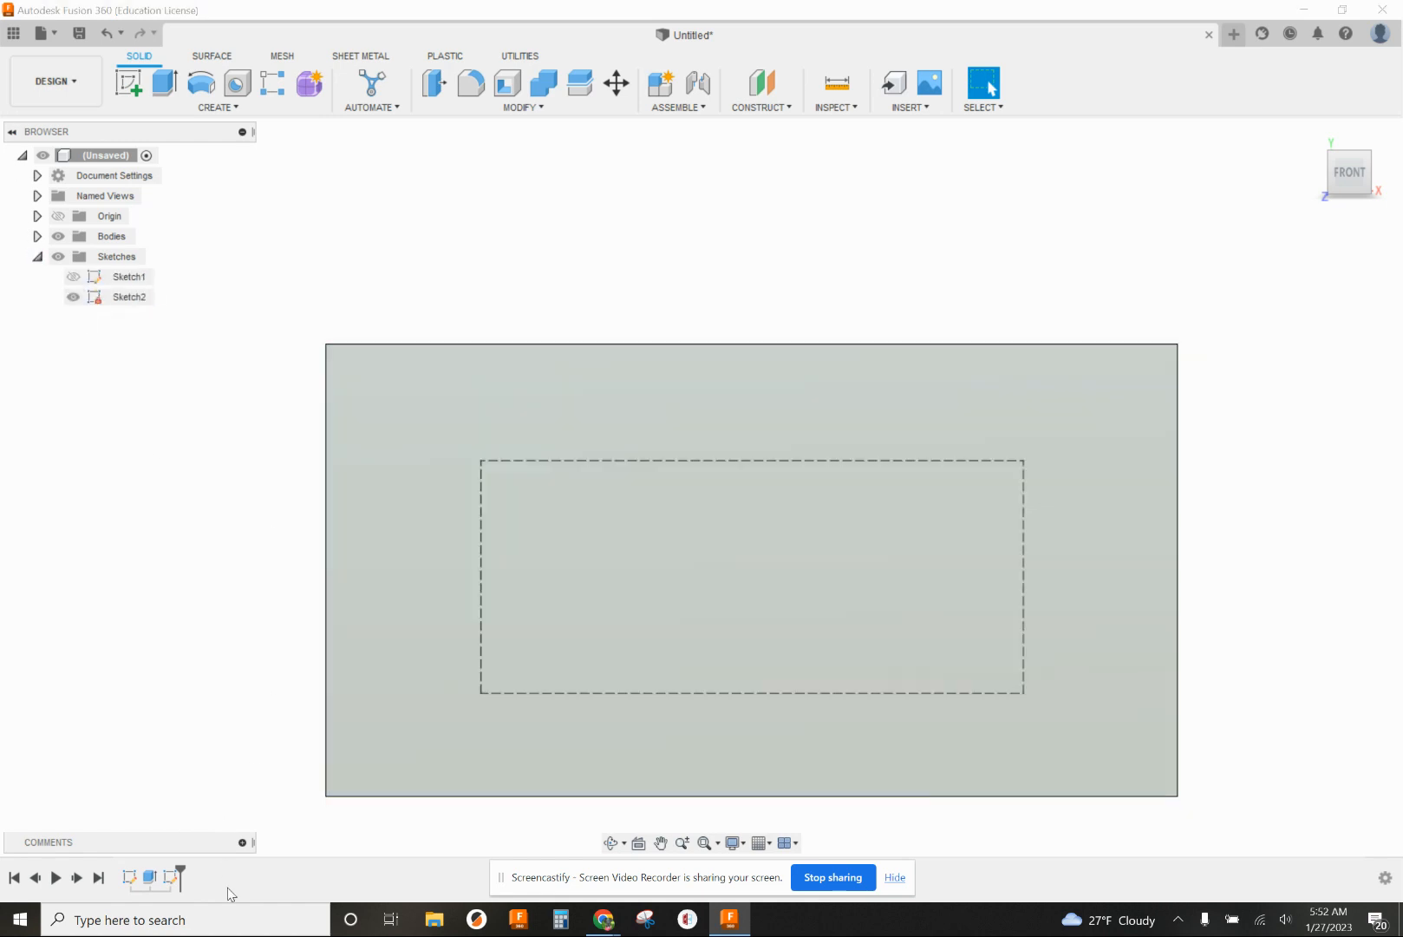
Create 0.187 in diameter holes 0.560 in deep at the construction rectangle's four corners, and select the new hole feature
click(244, 86)
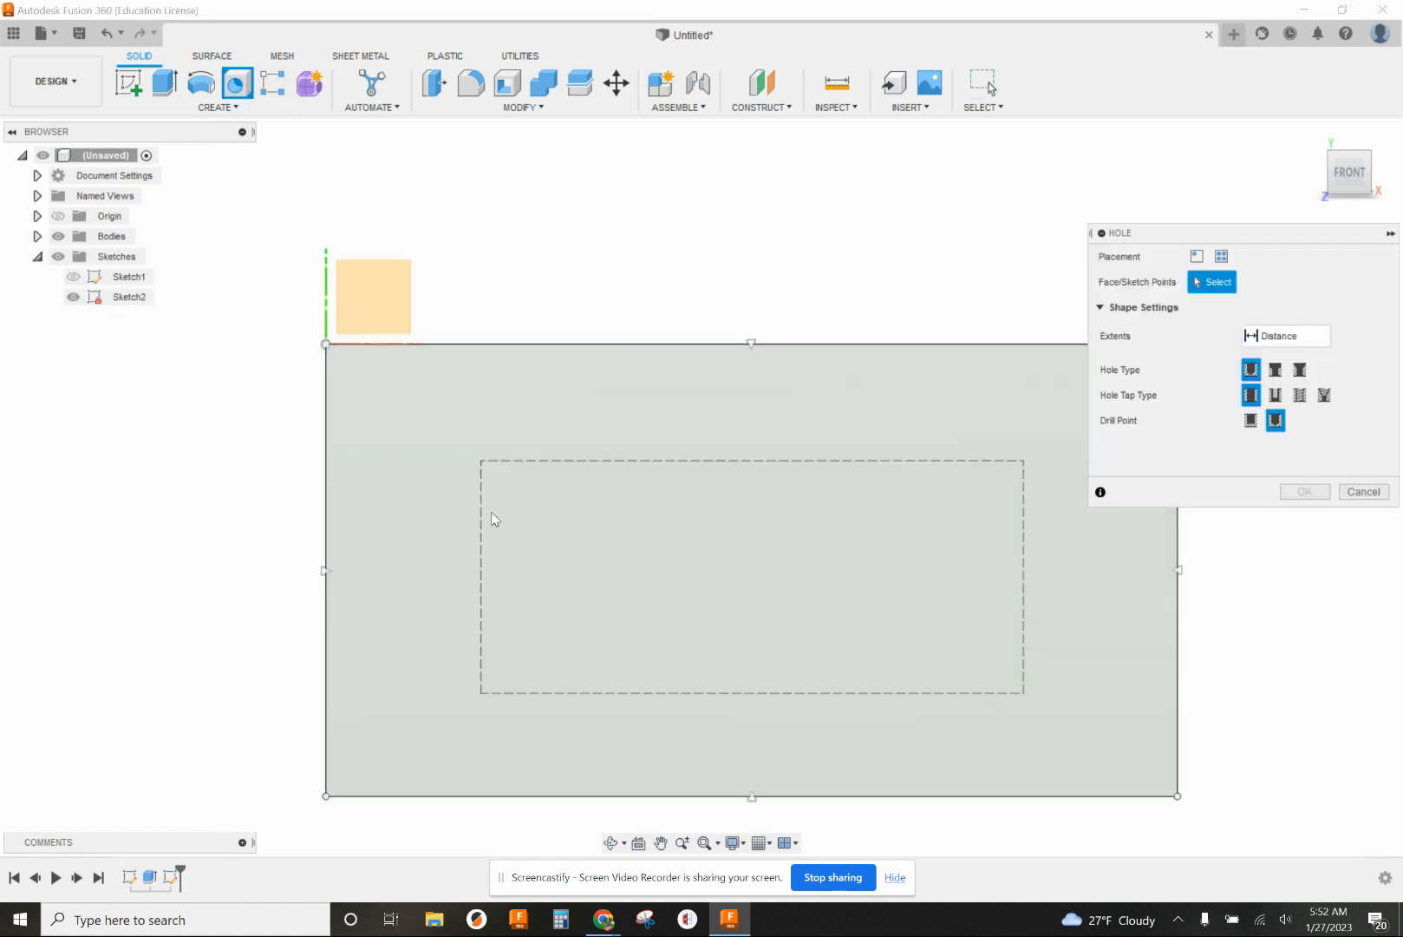
click(481, 460)
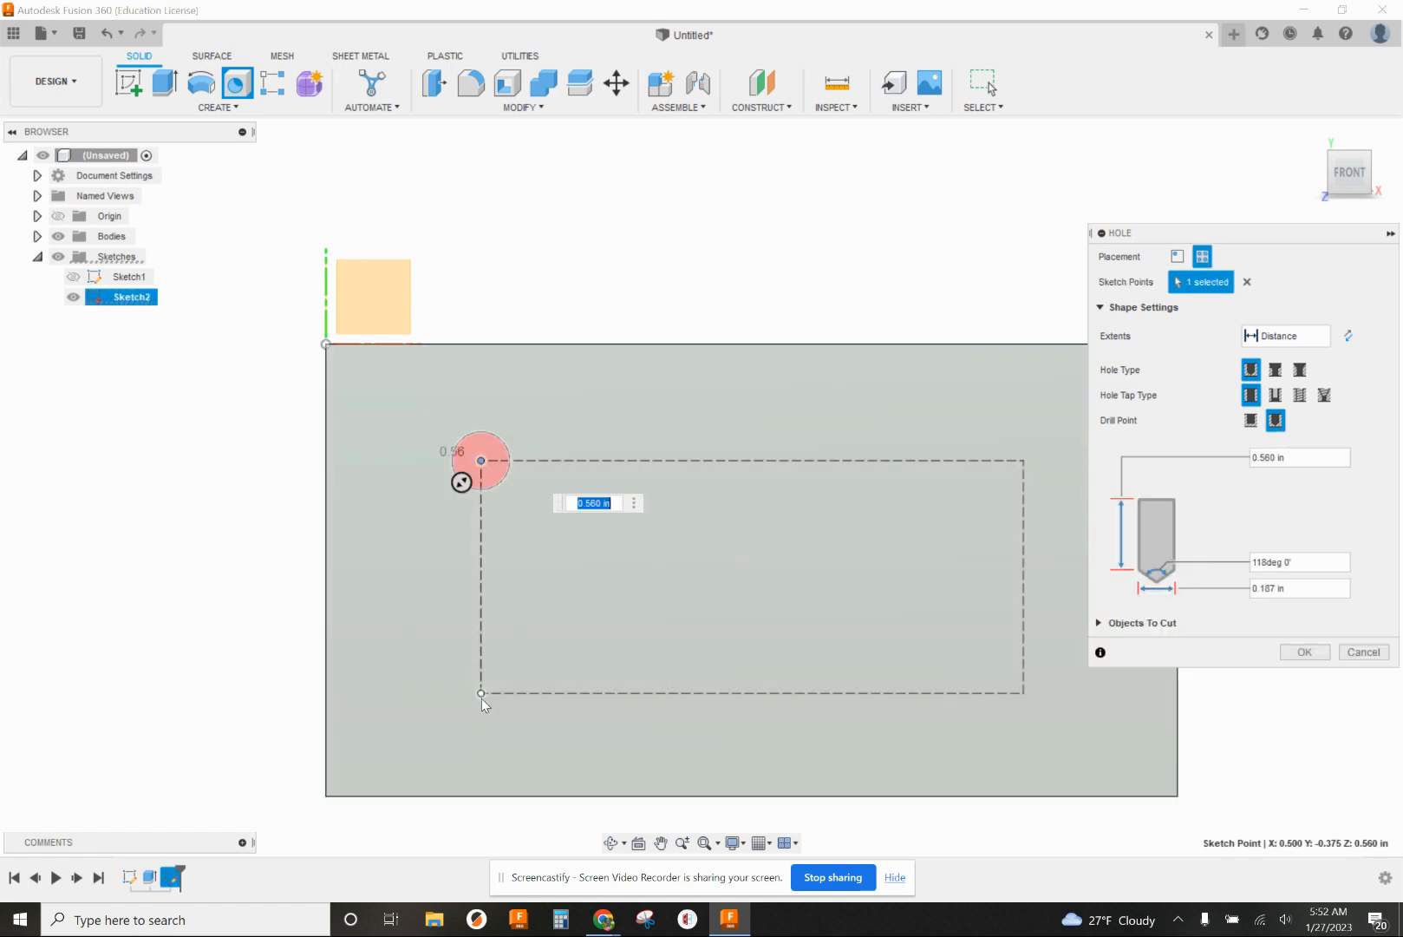
click(481, 693)
click(1024, 693)
click(1024, 461)
scroll(514, 382, down, 2)
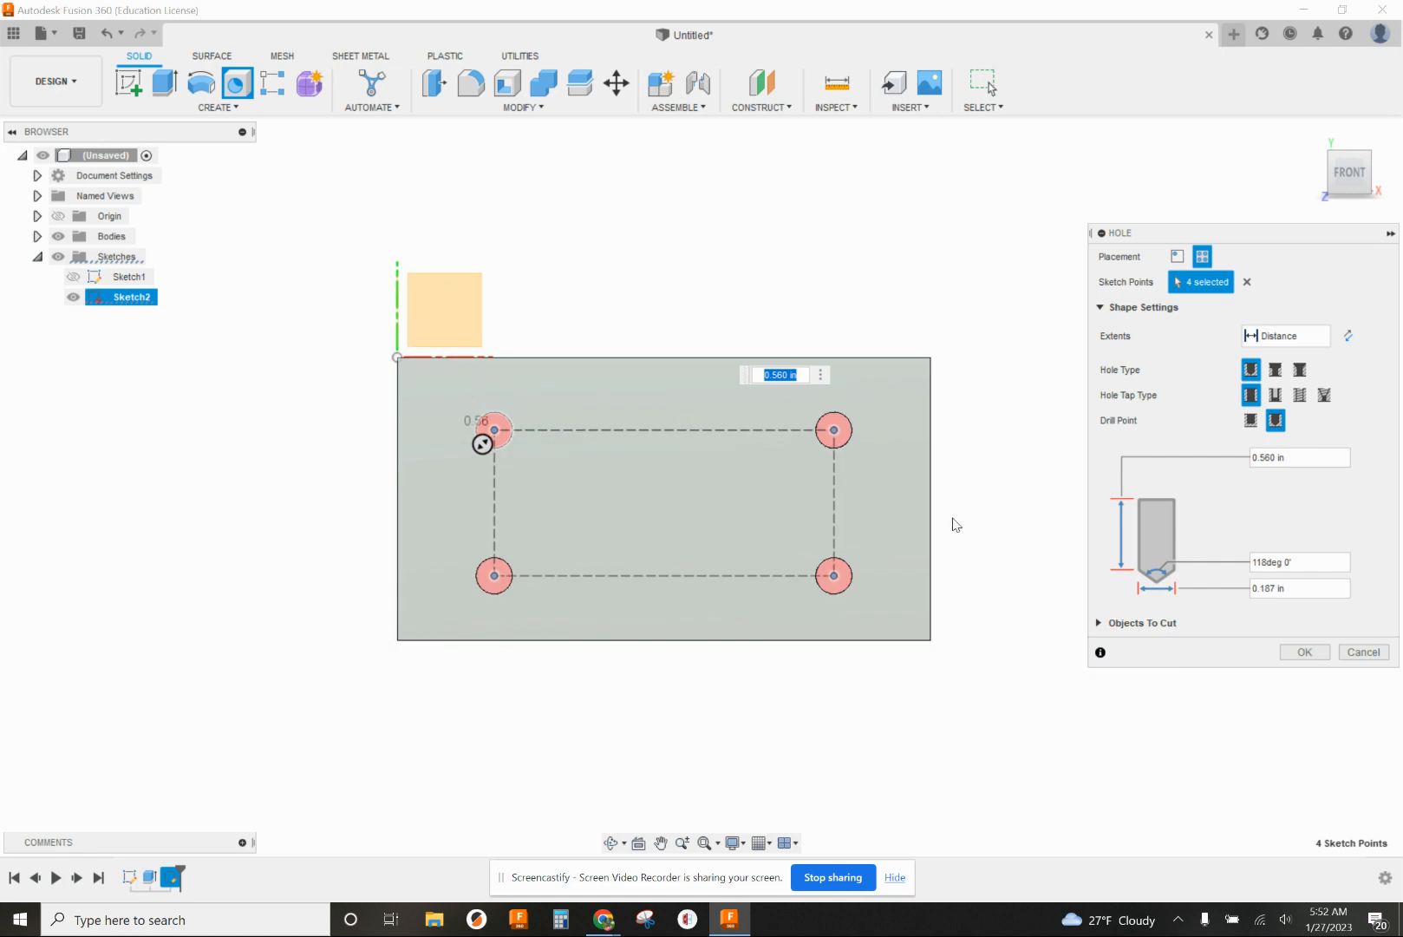
shift+middle_drag(516, 516, 487, 491)
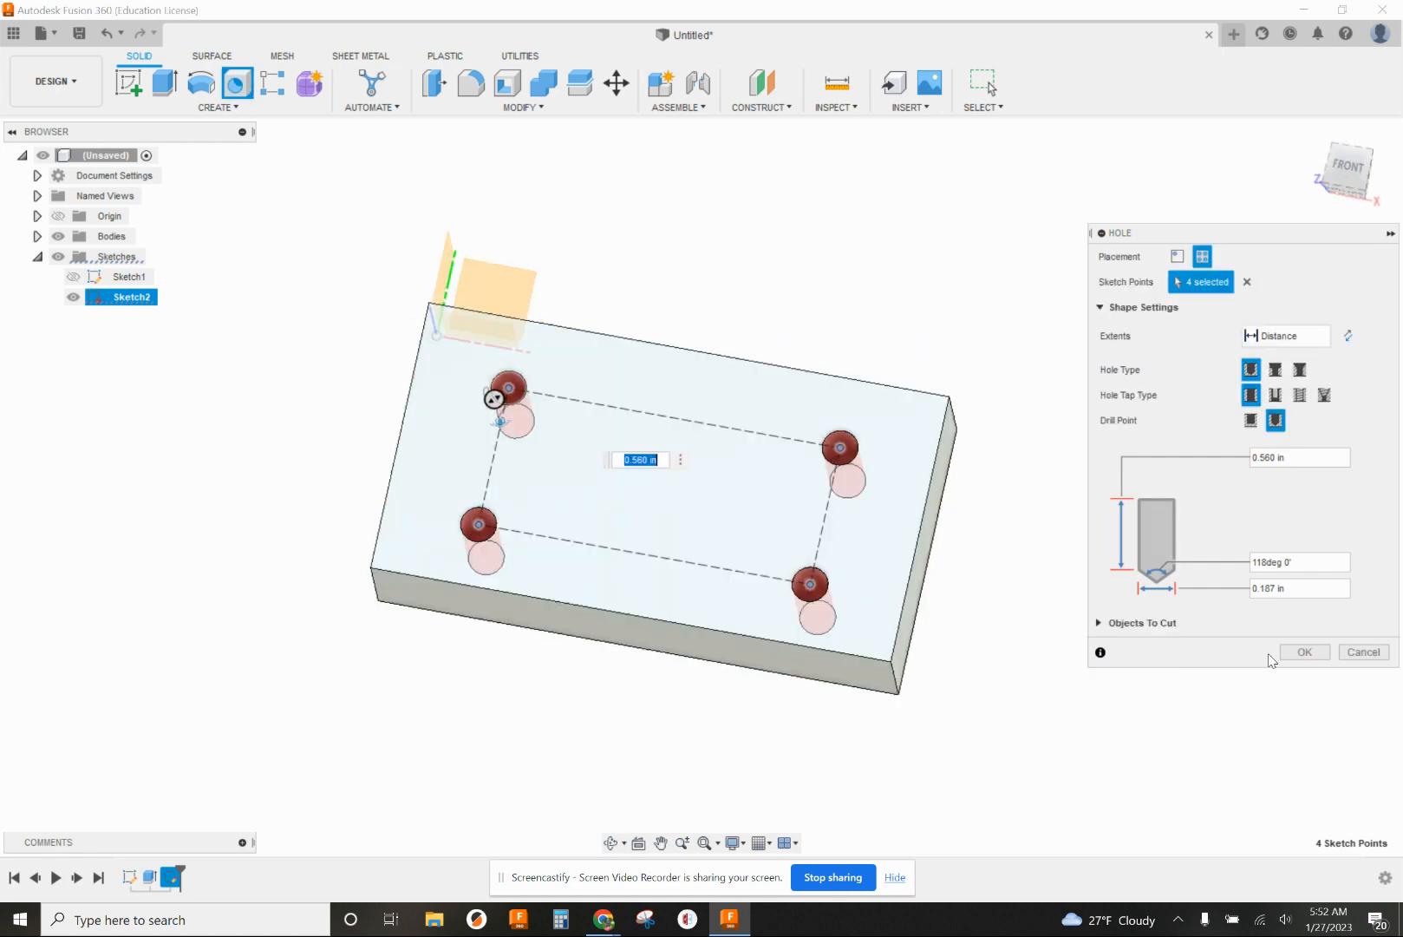
click(1311, 652)
click(195, 878)
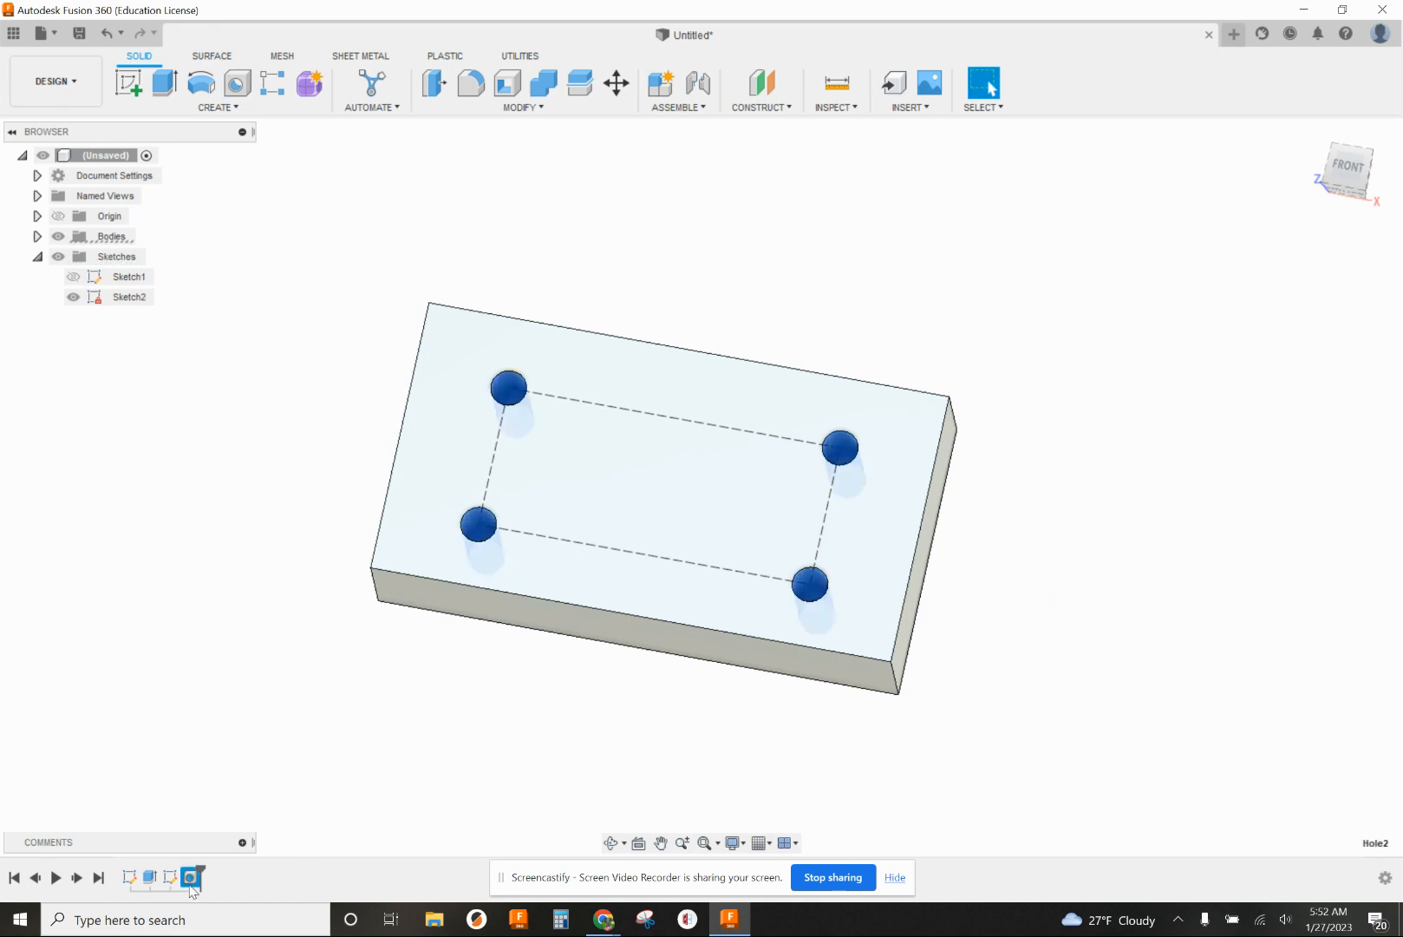